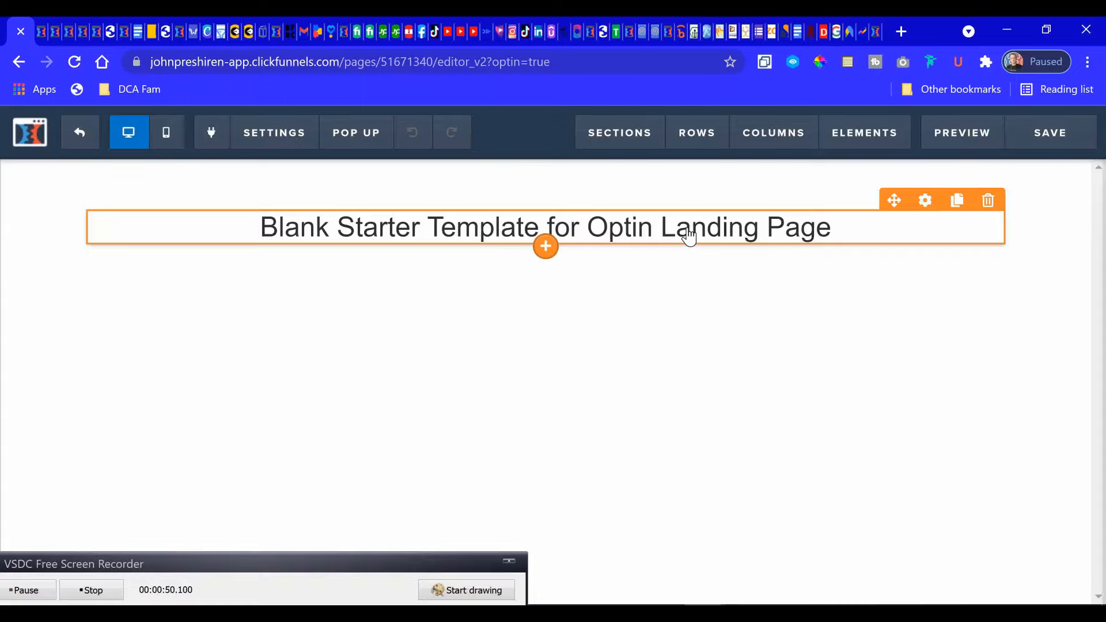
# - Open the "Blank Starter Template for Optin Landing Page" headline for text editing
pyautogui.doubleClick(689, 236)
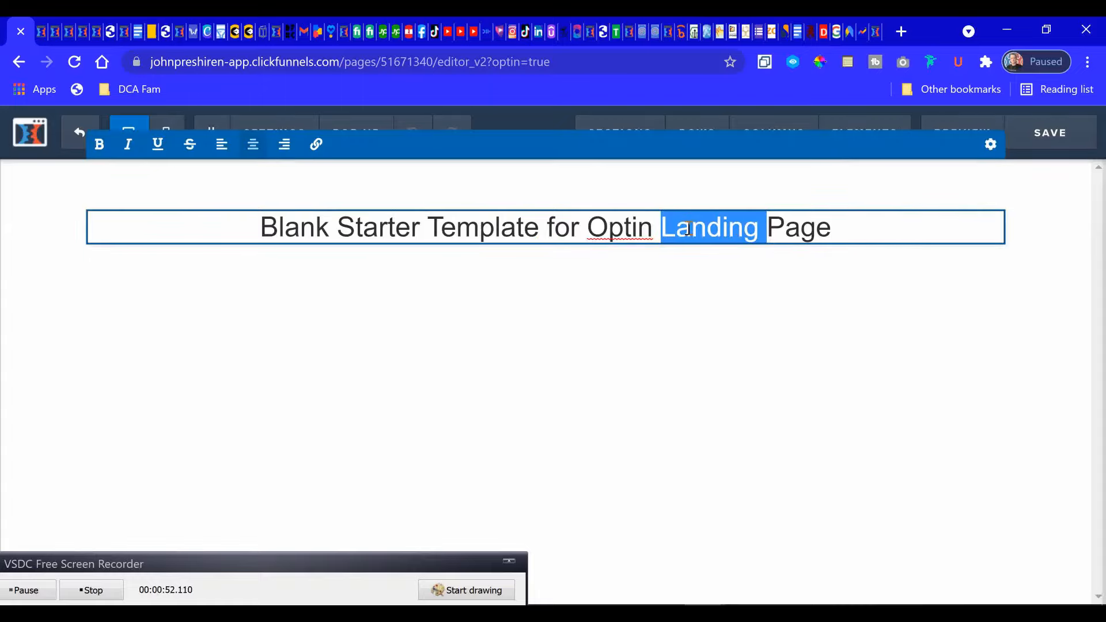
pyautogui.doubleClick(805, 229)
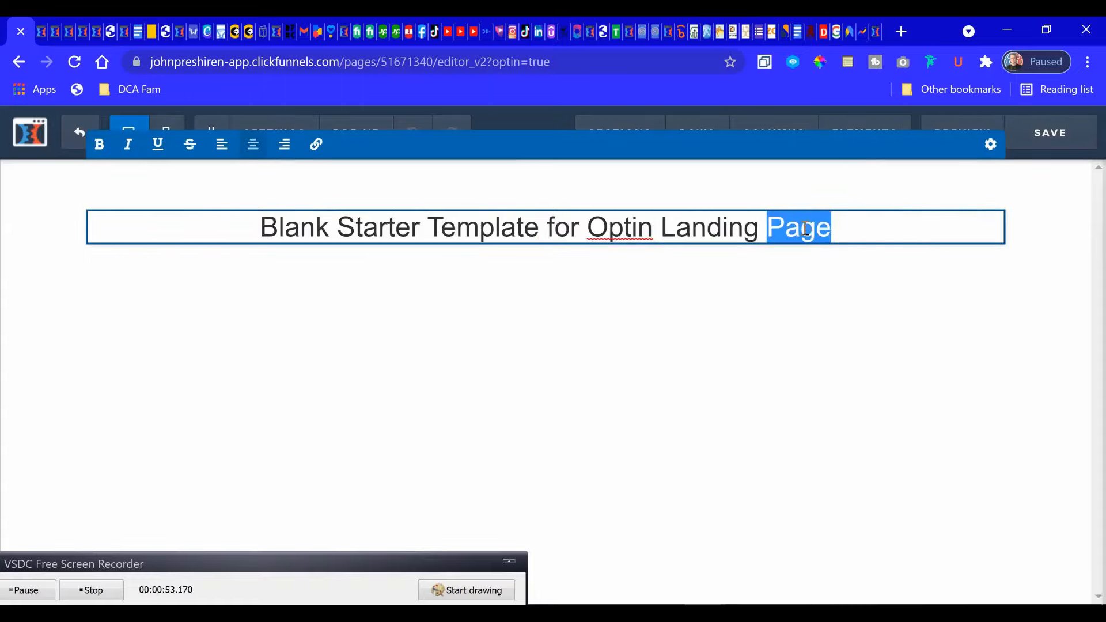
pyautogui.click(861, 226)
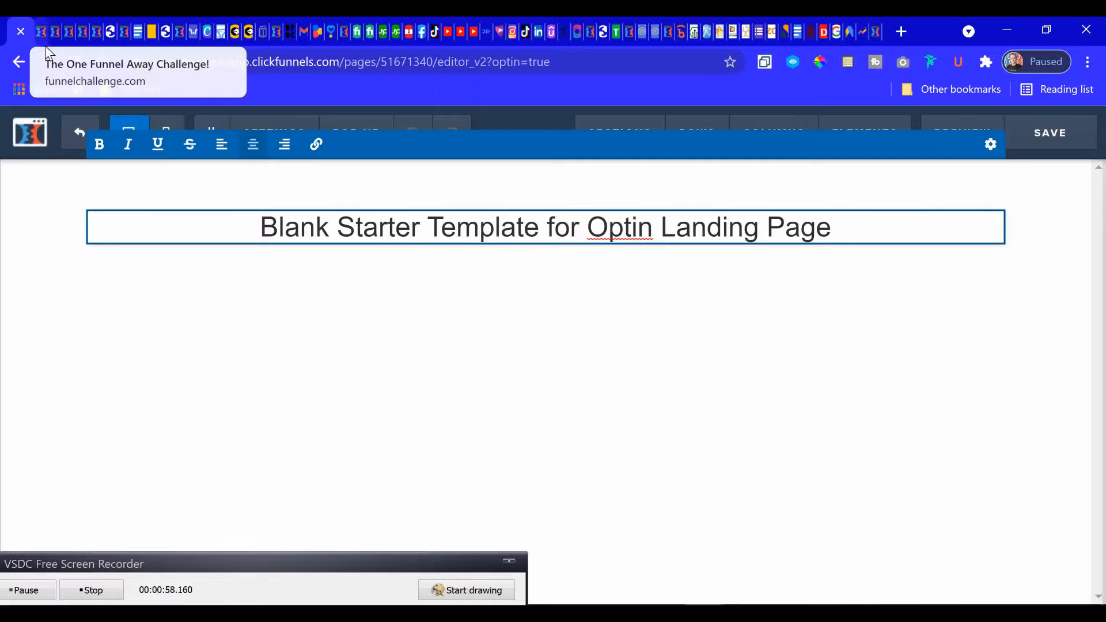
# - Switch to the One Funnel Away Challenge page and review its fonts with the font identifier extension
pyautogui.click(43, 40)
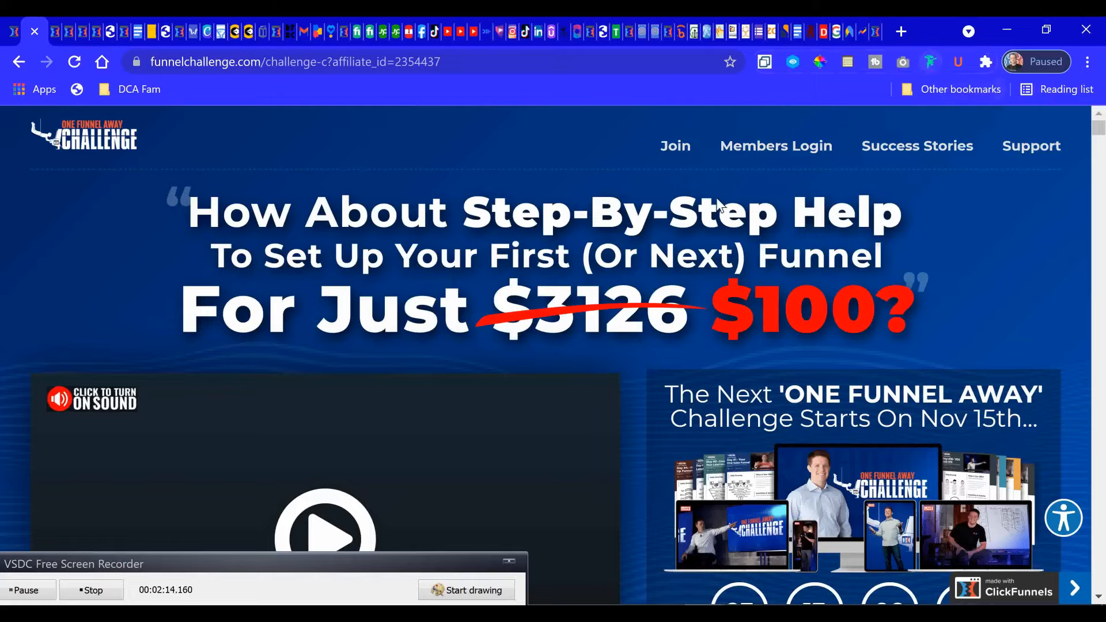
pyautogui.click(932, 59)
pyautogui.click(932, 59)
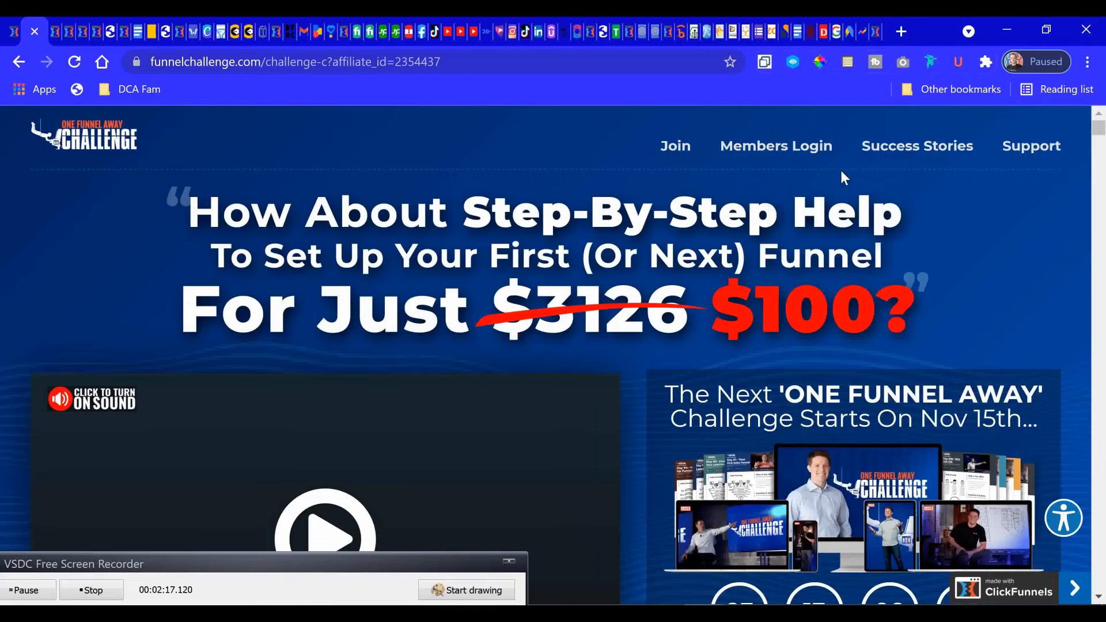
pyautogui.click(924, 63)
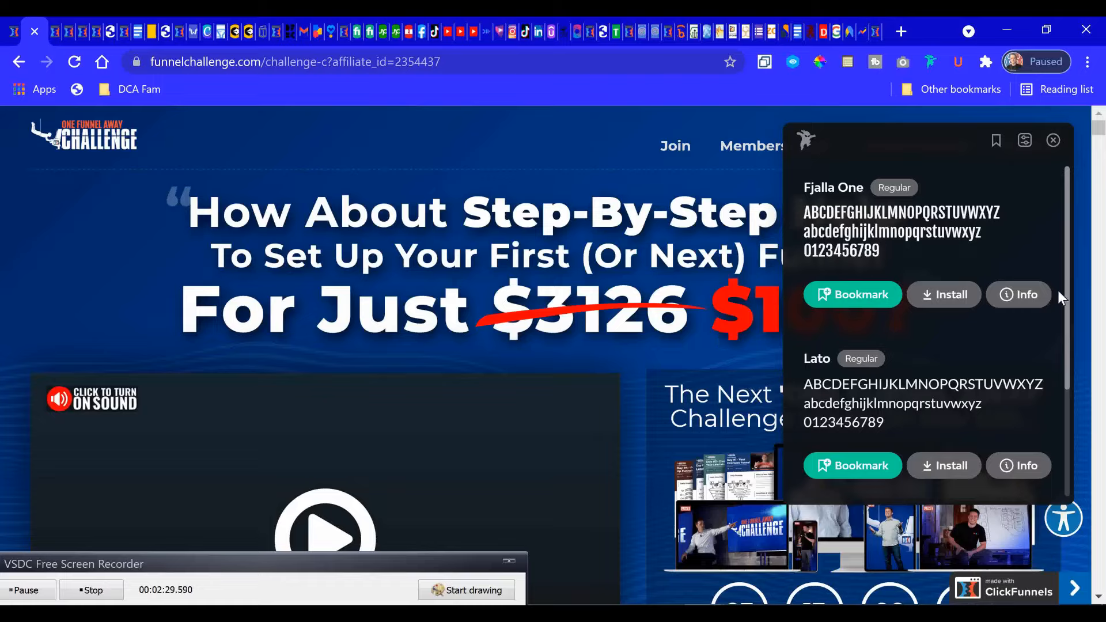
pyautogui.scroll(-3, 1069, 276)
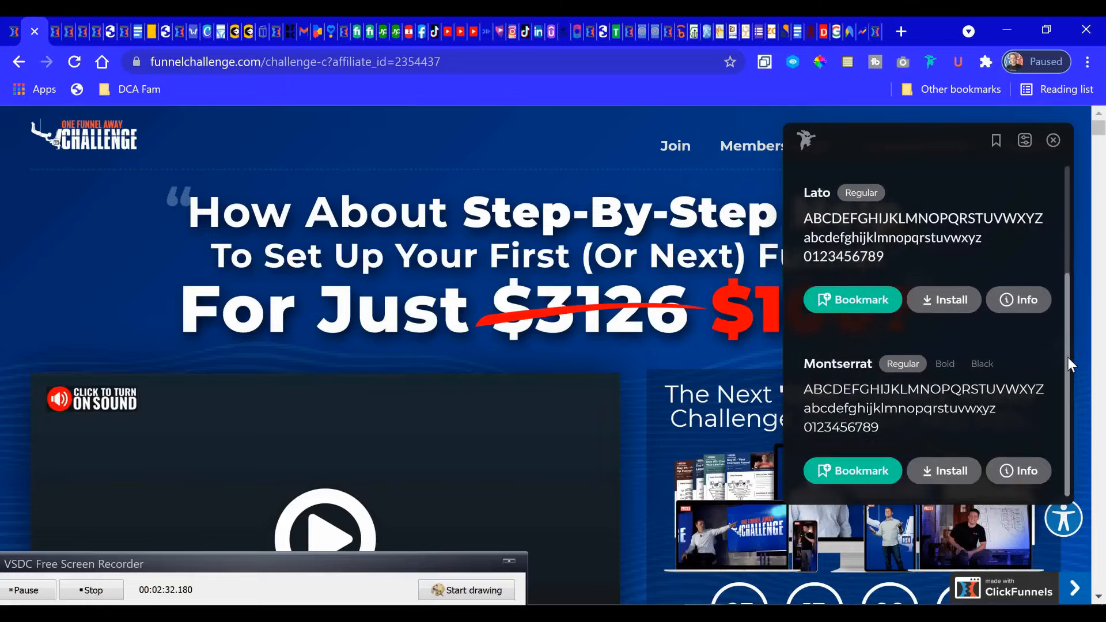
pyautogui.scroll(3, 1066, 270)
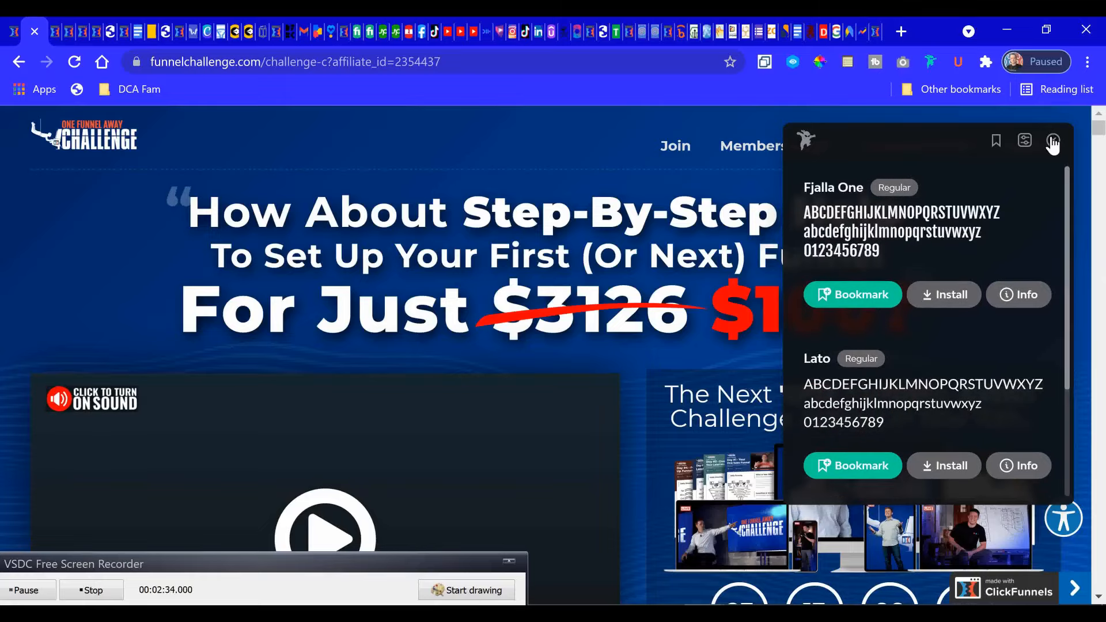
pyautogui.click(1052, 142)
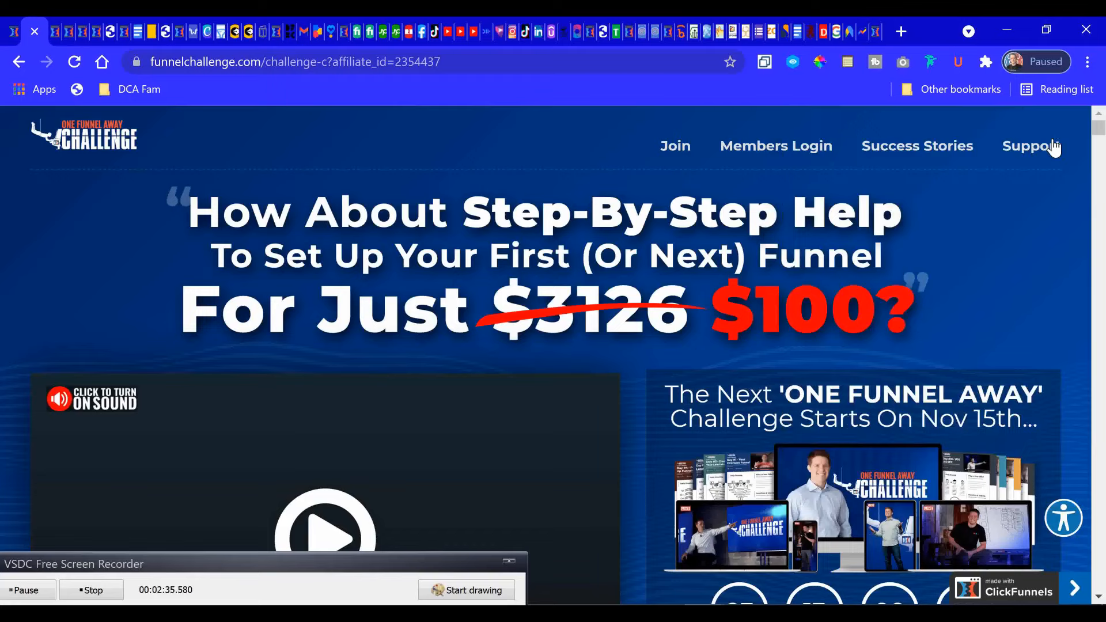
# - Sample the dark blue background colour of the challenge page's header with ColorPick Eyedropper and close the picker
pyautogui.click(818, 61)
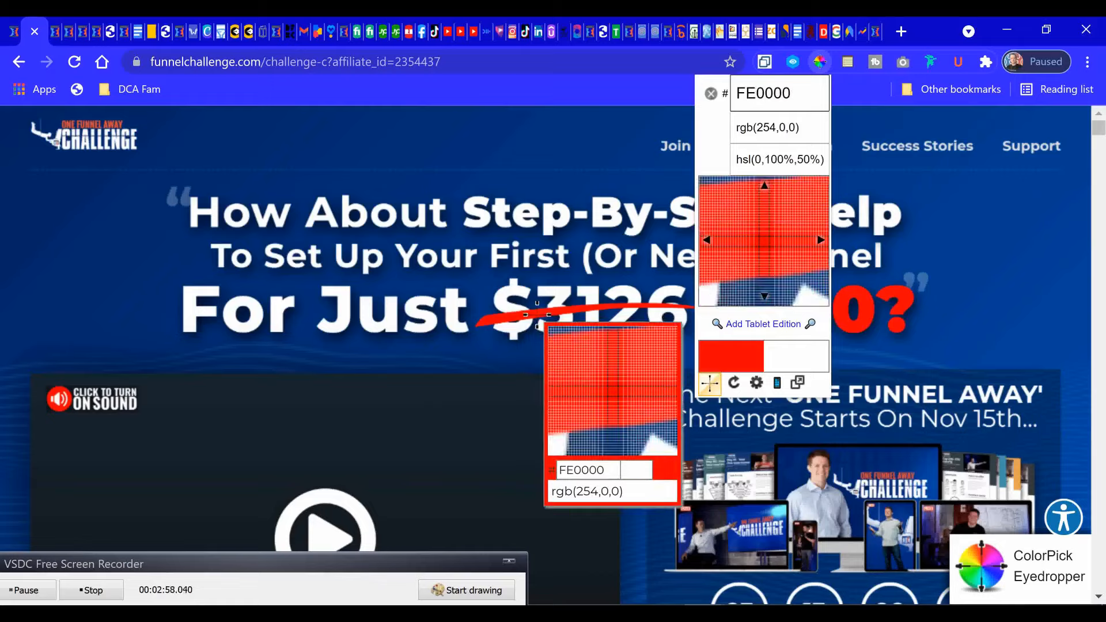
pyautogui.click(405, 150)
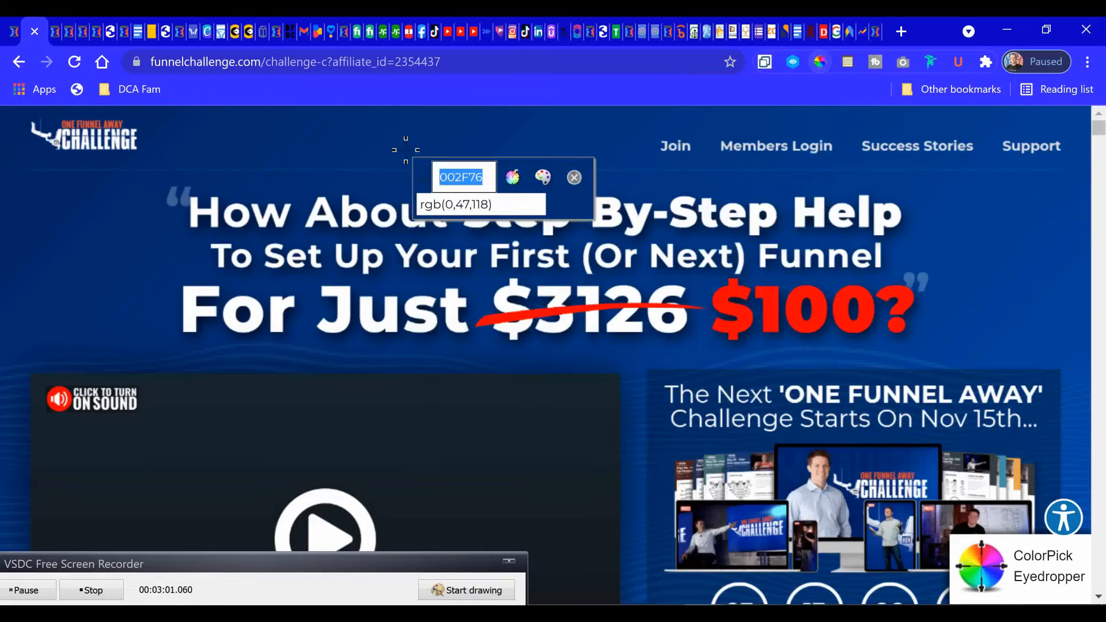
pyautogui.rightClick(467, 181)
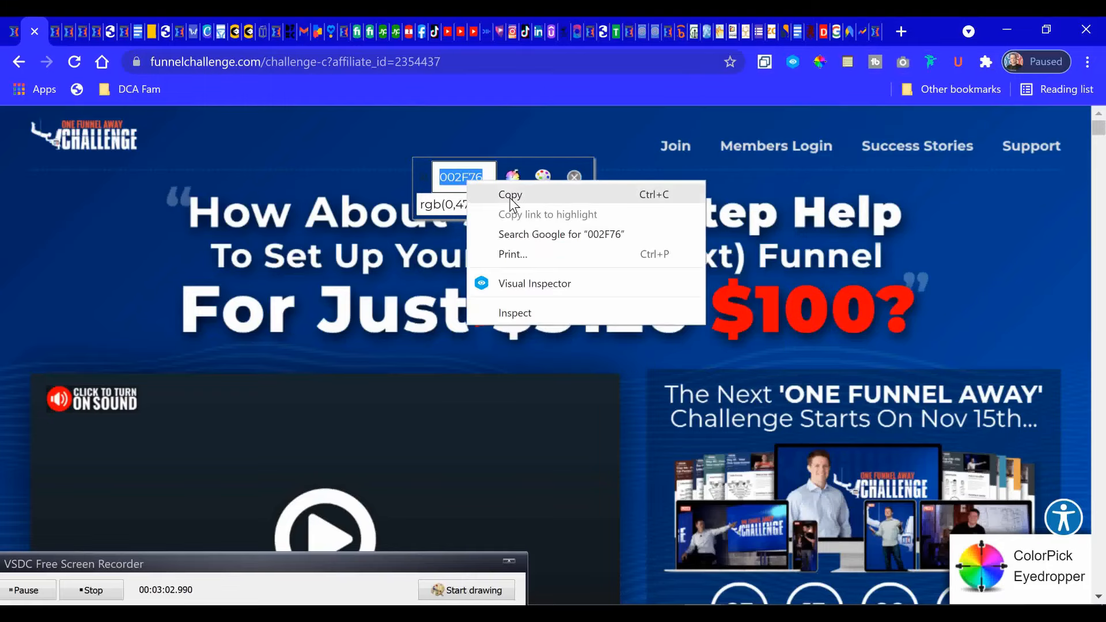
pyautogui.click(575, 172)
pyautogui.click(575, 175)
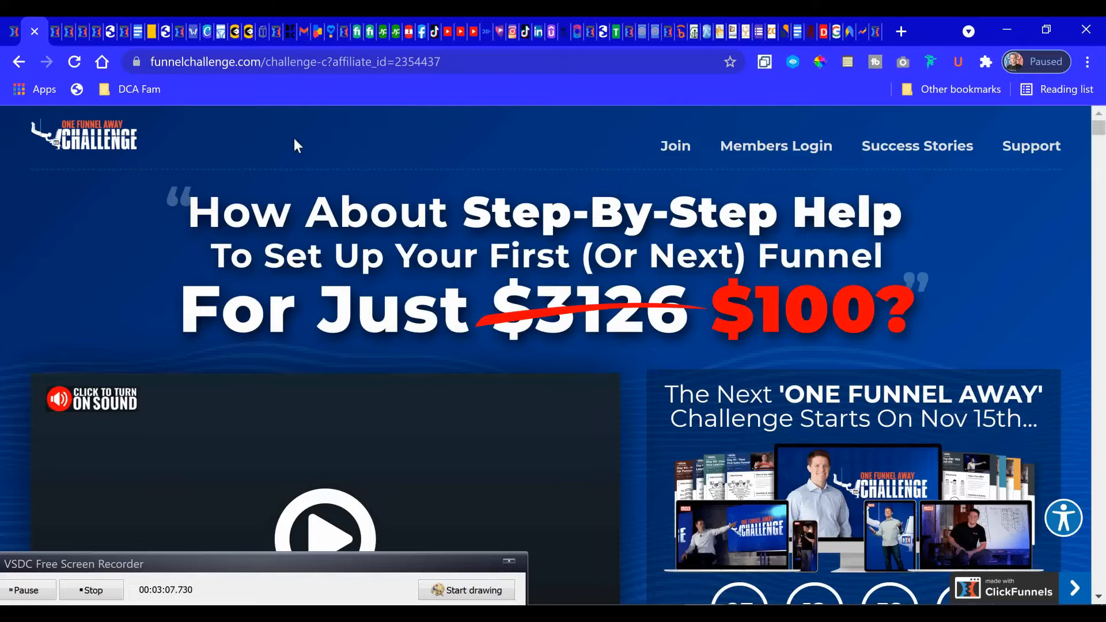
# - Browse the image assets of the challenge page with Visual Inspector and close it
pyautogui.click(795, 61)
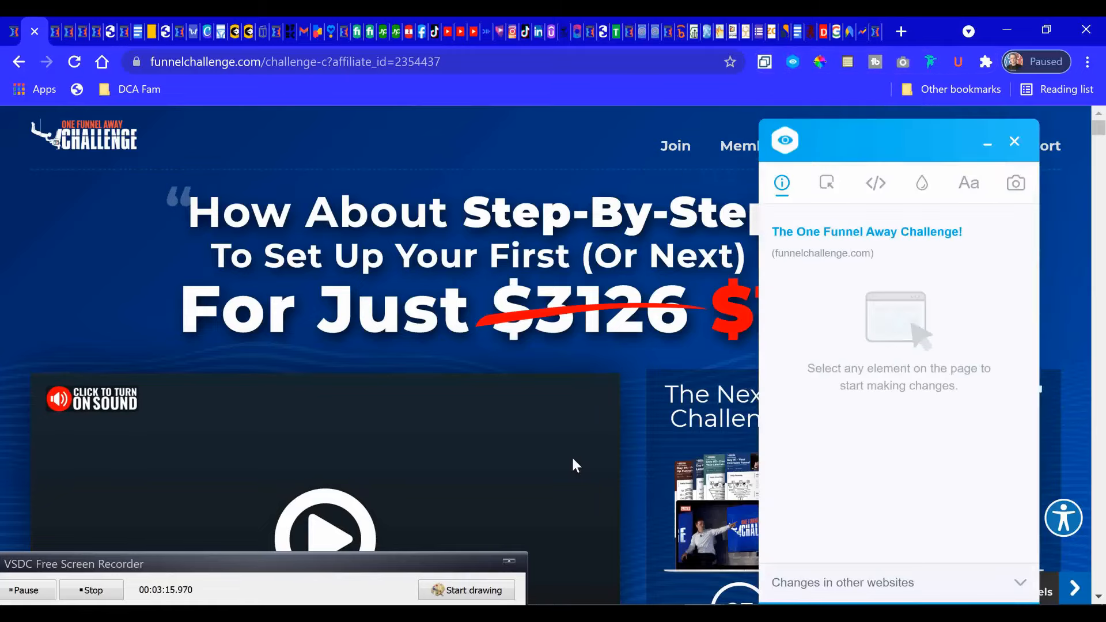
pyautogui.click(1016, 184)
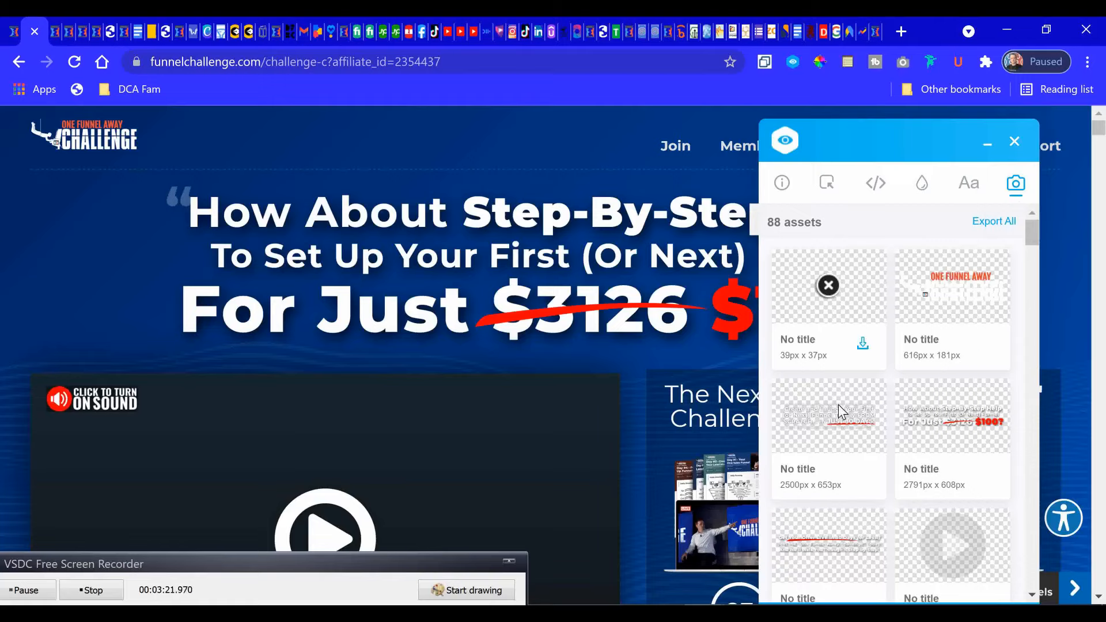
pyautogui.scroll(-5, 852, 433)
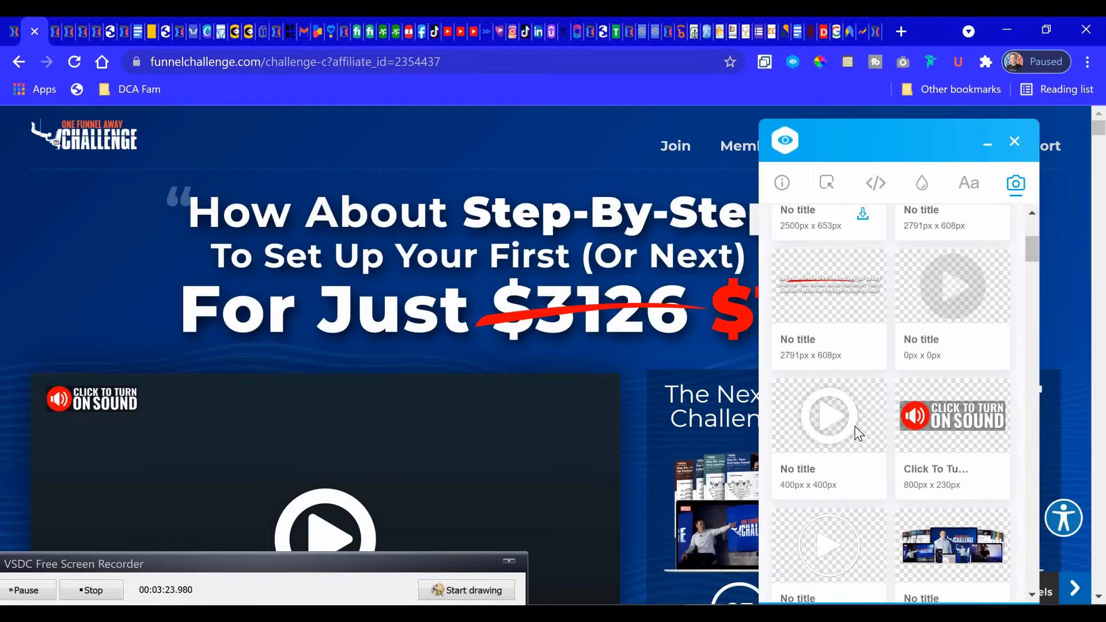
pyautogui.scroll(-1, 856, 430)
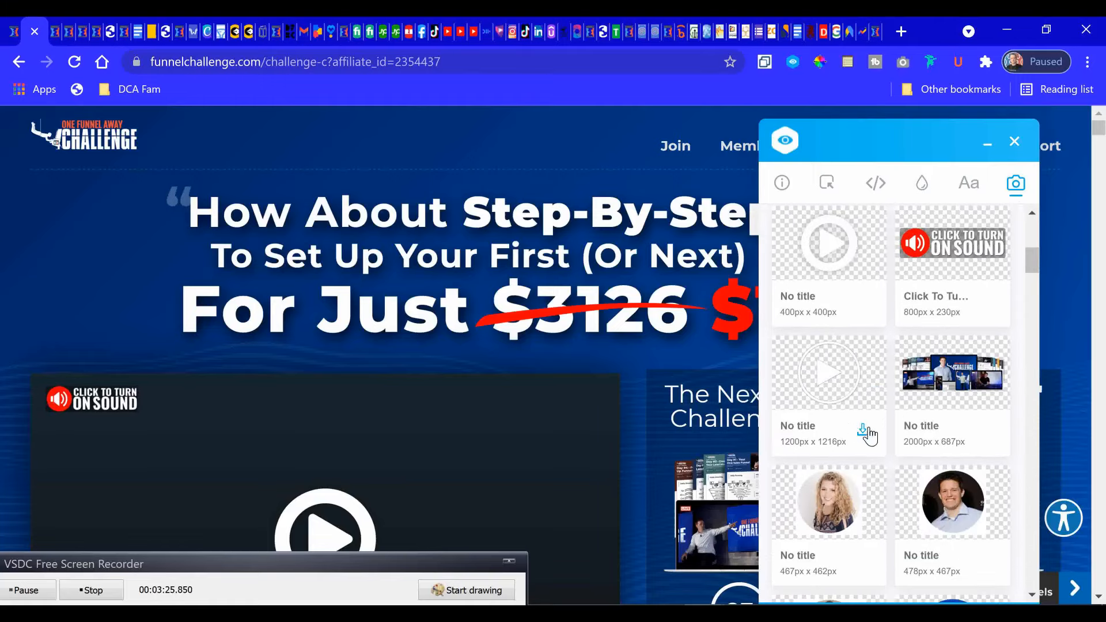
pyautogui.scroll(-4, 890, 307)
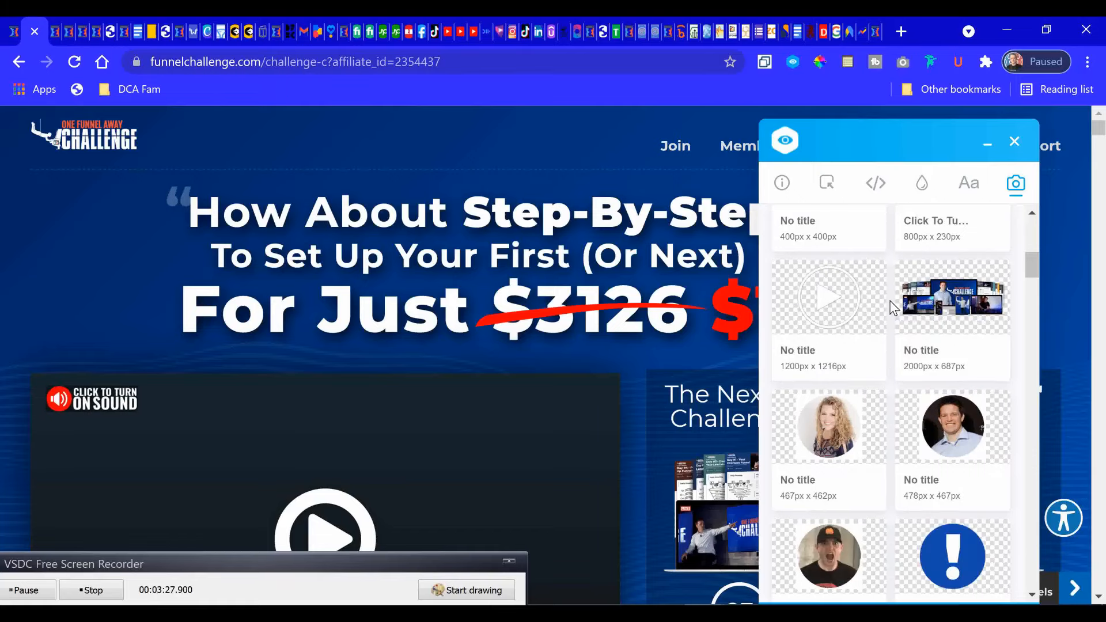
pyautogui.scroll(-3, 890, 307)
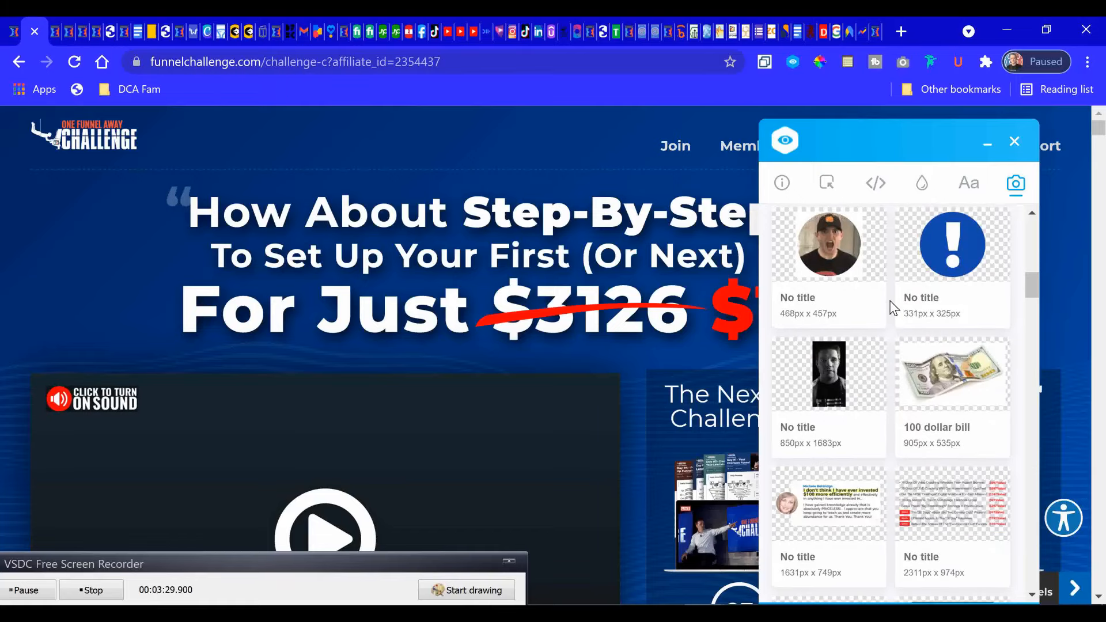
pyautogui.scroll(-10, 893, 309)
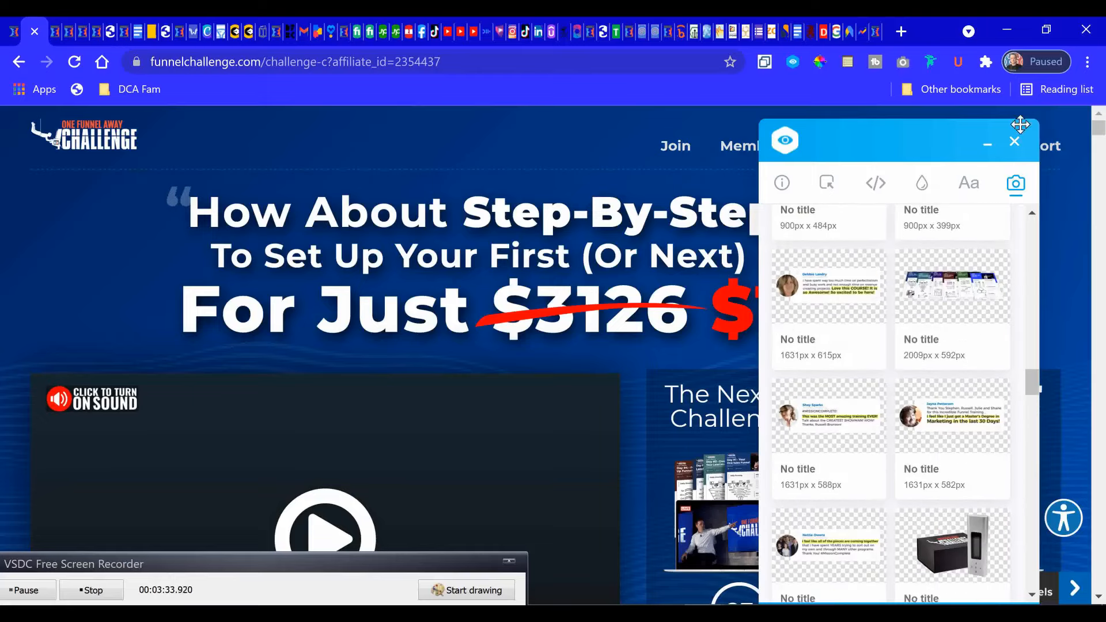
pyautogui.click(1014, 141)
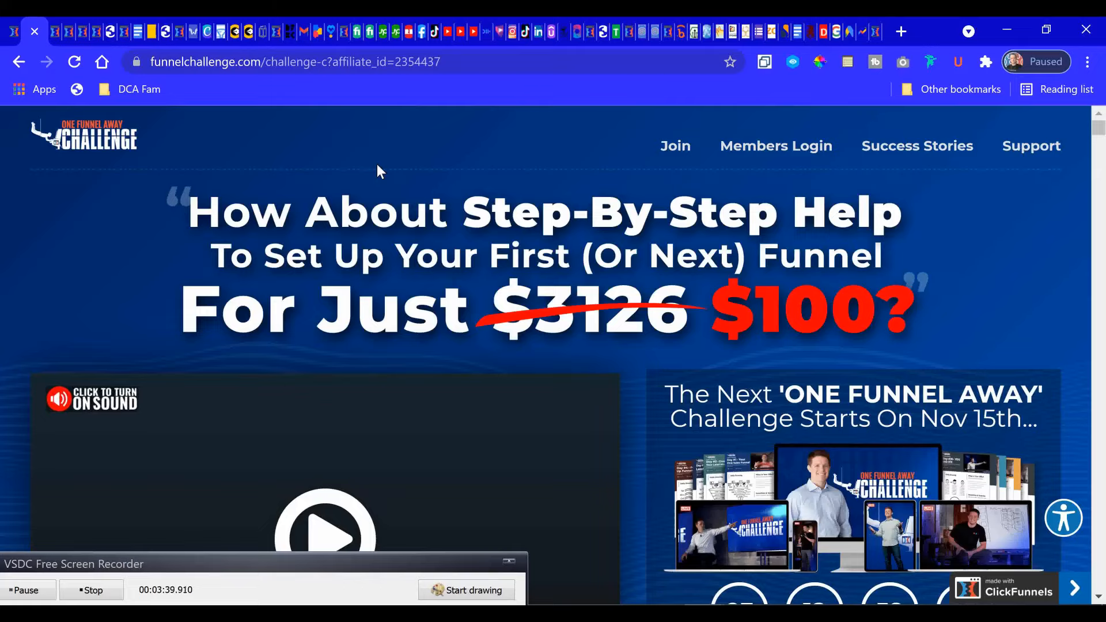
# - Compare the blank optin template in the ClickFunnels editor with the One Funnel Away Challenge page
pyautogui.click(9, 39)
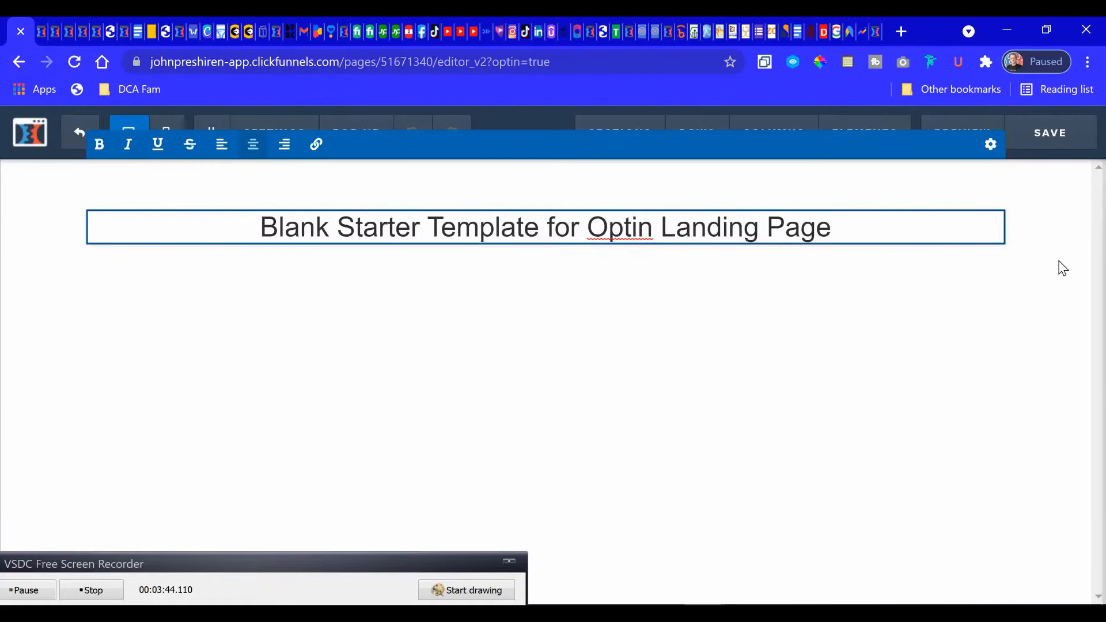
pyautogui.click(49, 36)
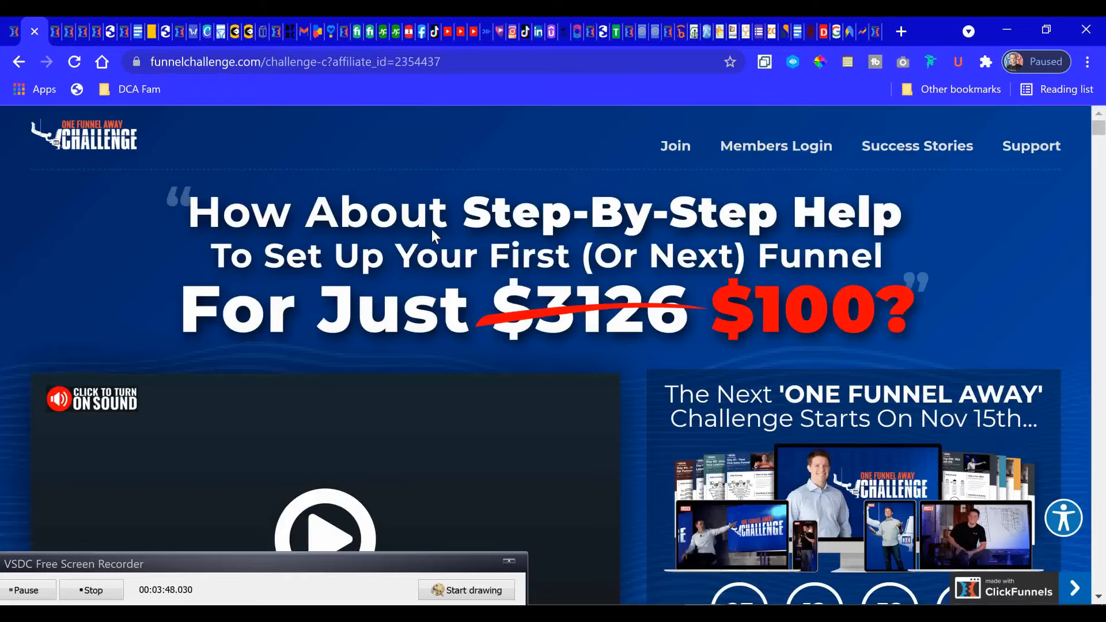
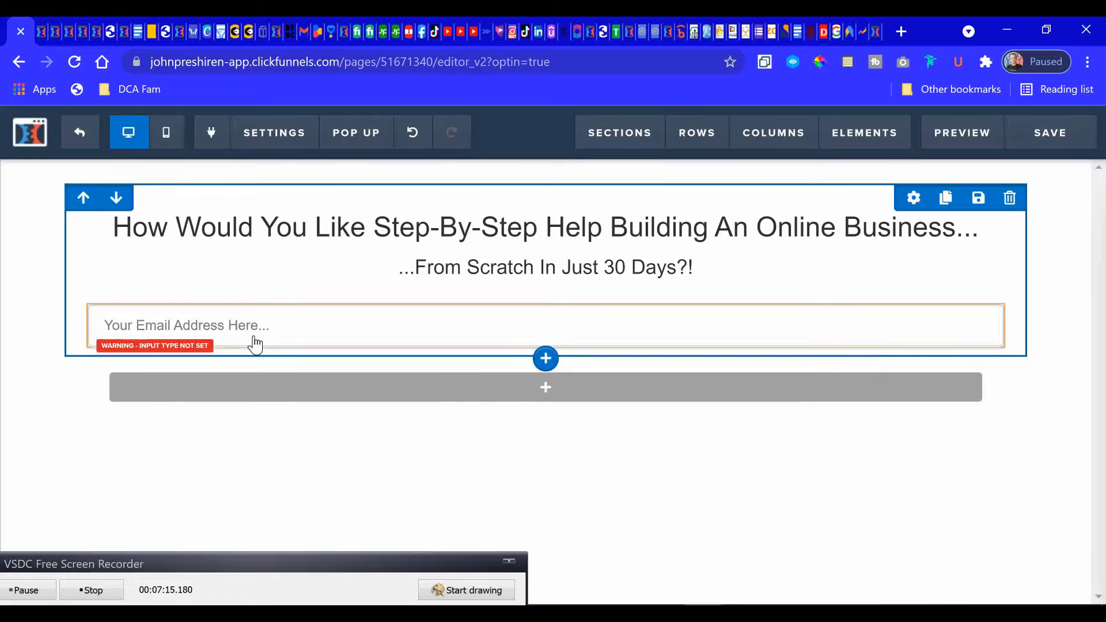
# - Move the email address input into the empty row below the sub-headline and add a button element beneath it
pyautogui.moveTo(439, 336); pyautogui.dragTo(444, 387)
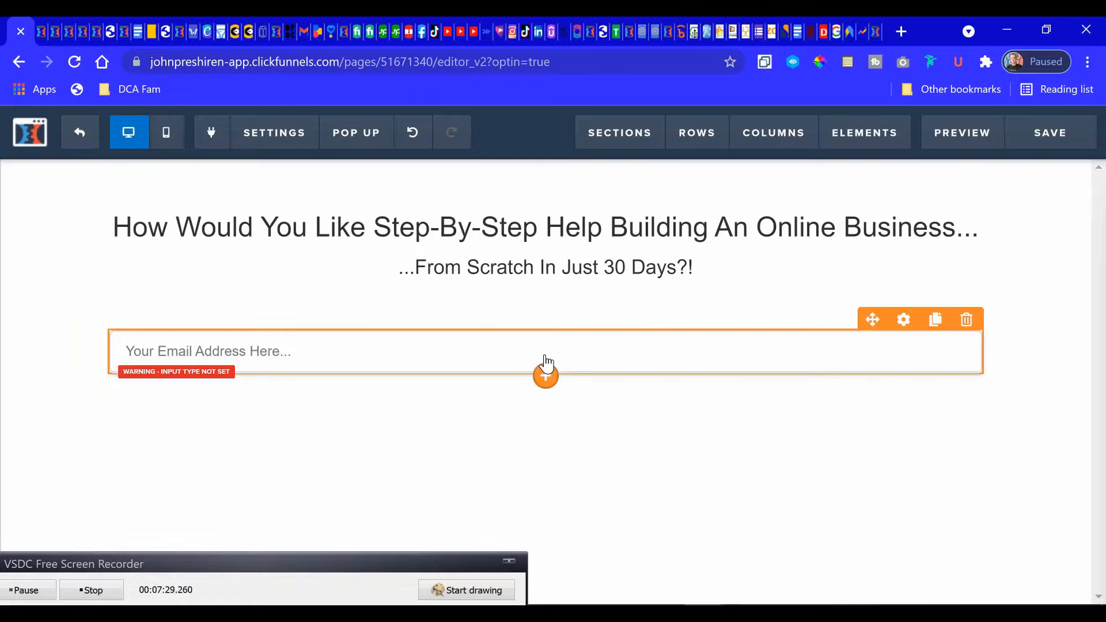
pyautogui.click(545, 373)
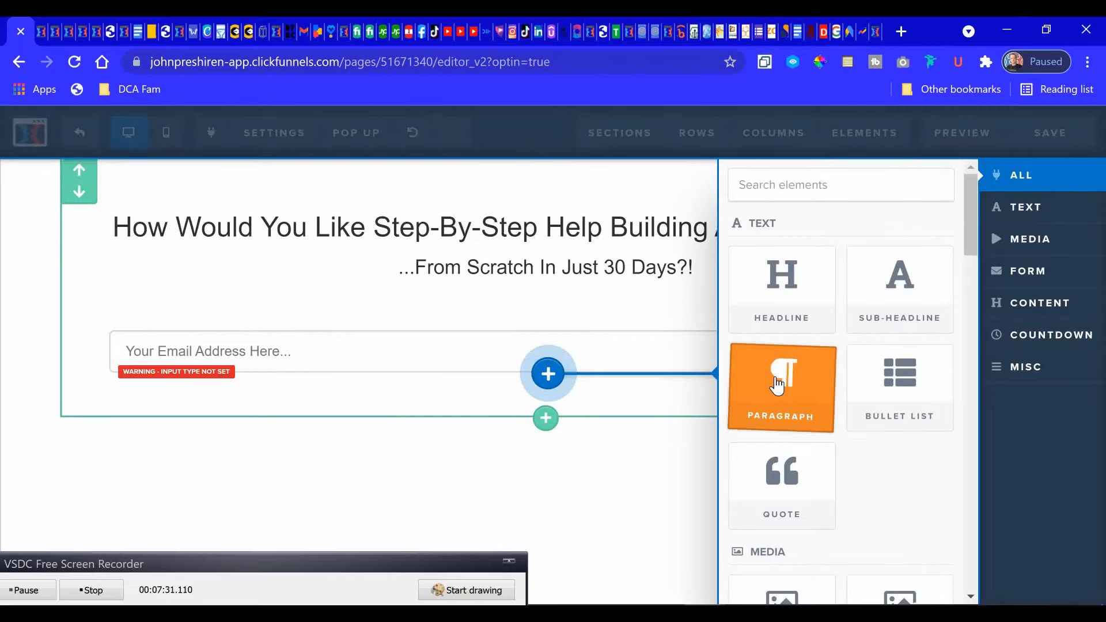
pyautogui.scroll(-5, 835, 385)
pyautogui.scroll(-5, 837, 384)
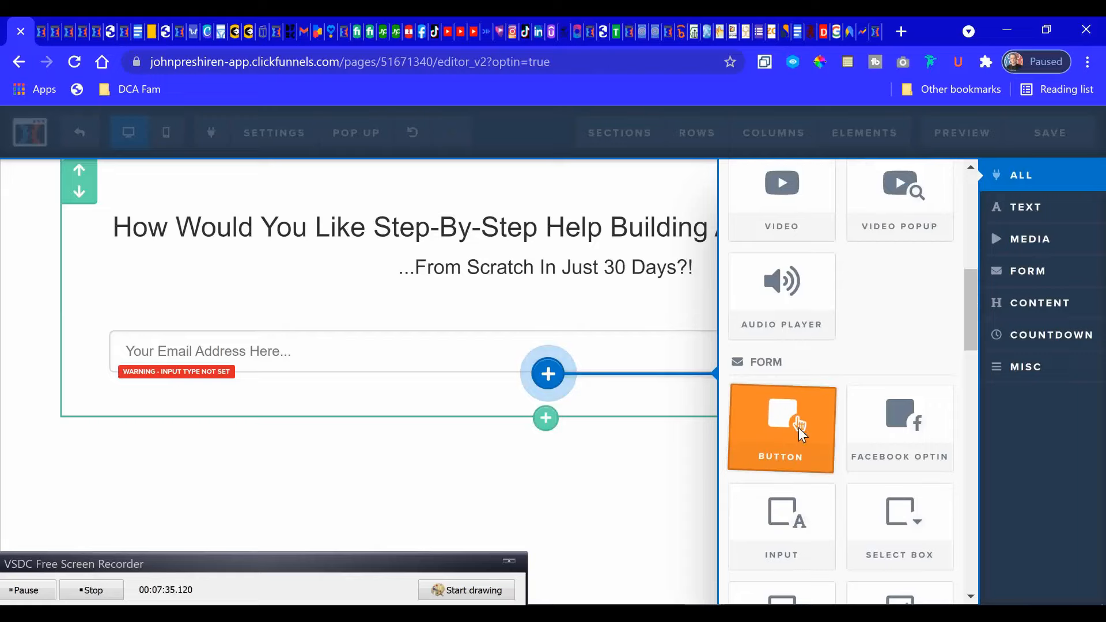
pyautogui.click(798, 427)
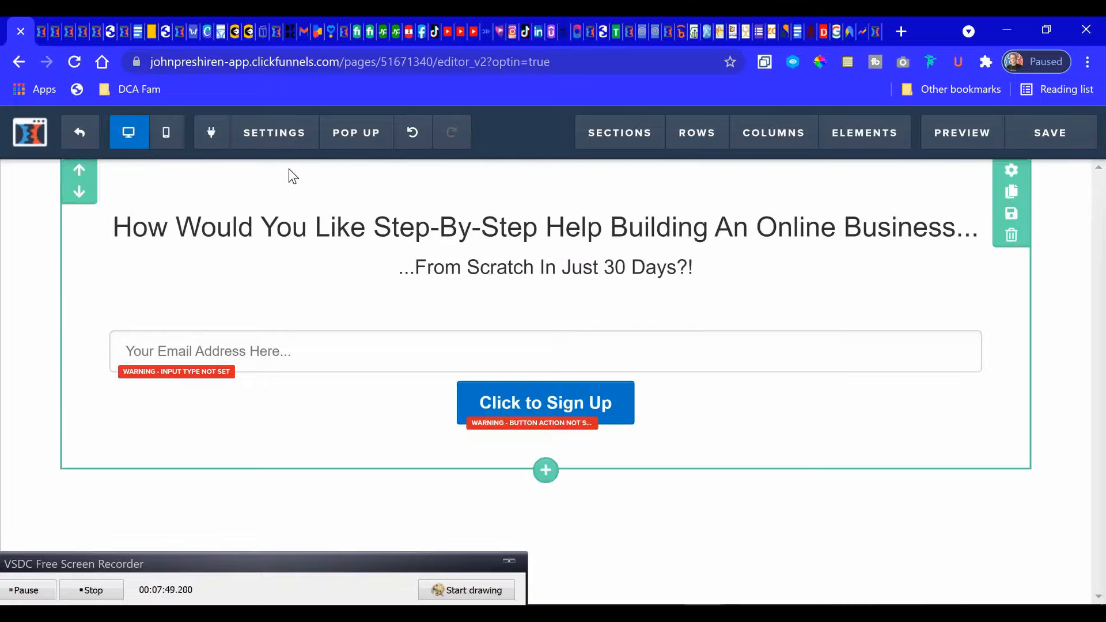
# - Return to the challenge page and recheck which fonts it uses with the font identifier extension
pyautogui.click(44, 43)
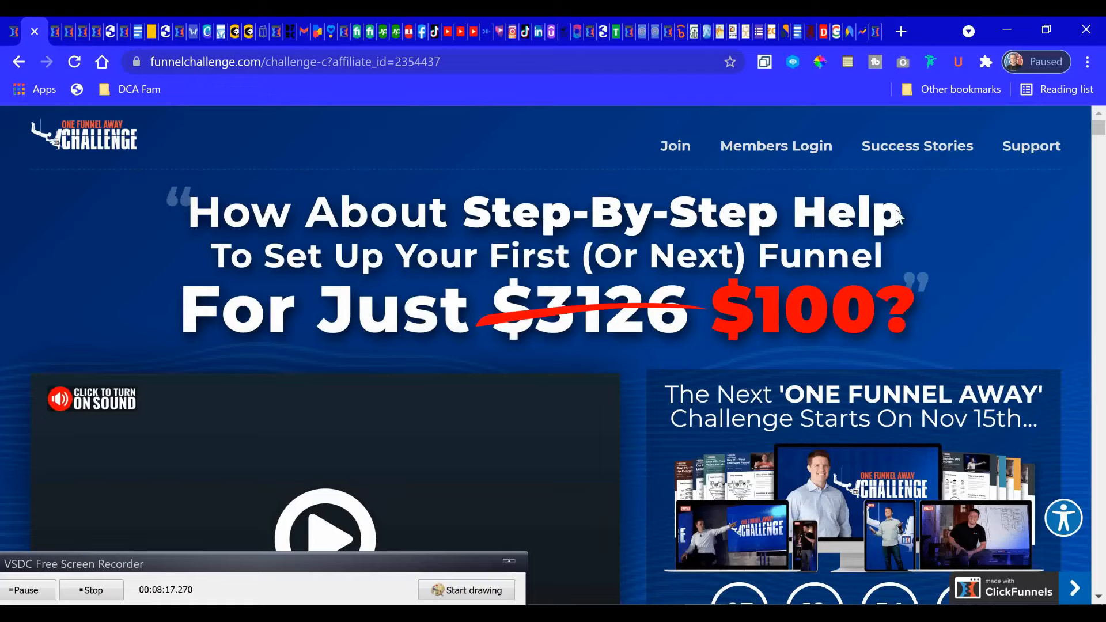
pyautogui.click(929, 61)
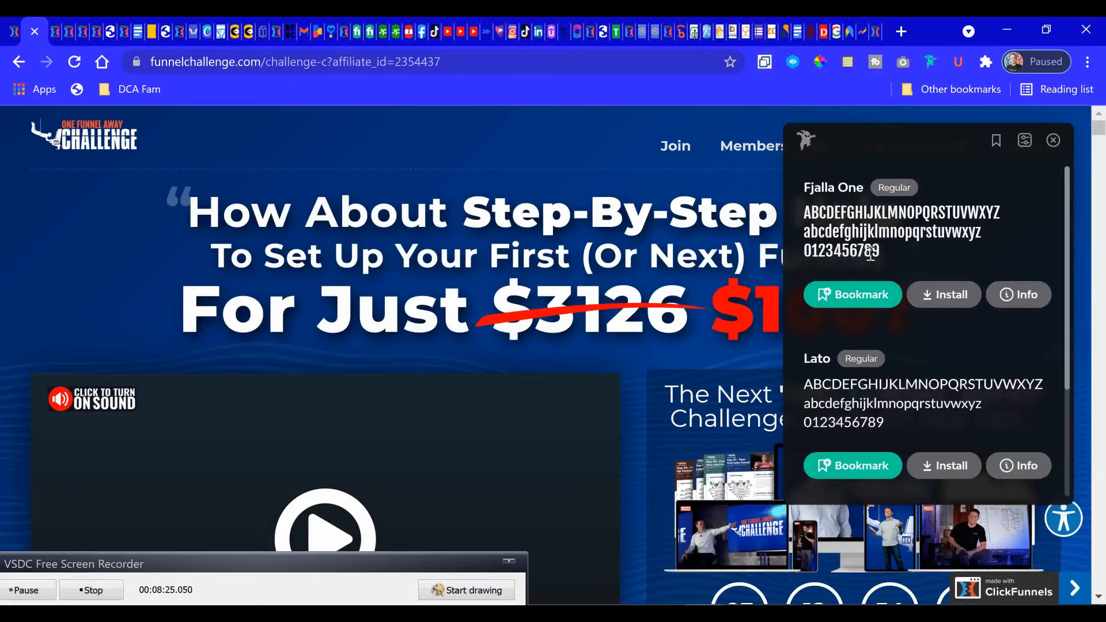
pyautogui.click(1054, 141)
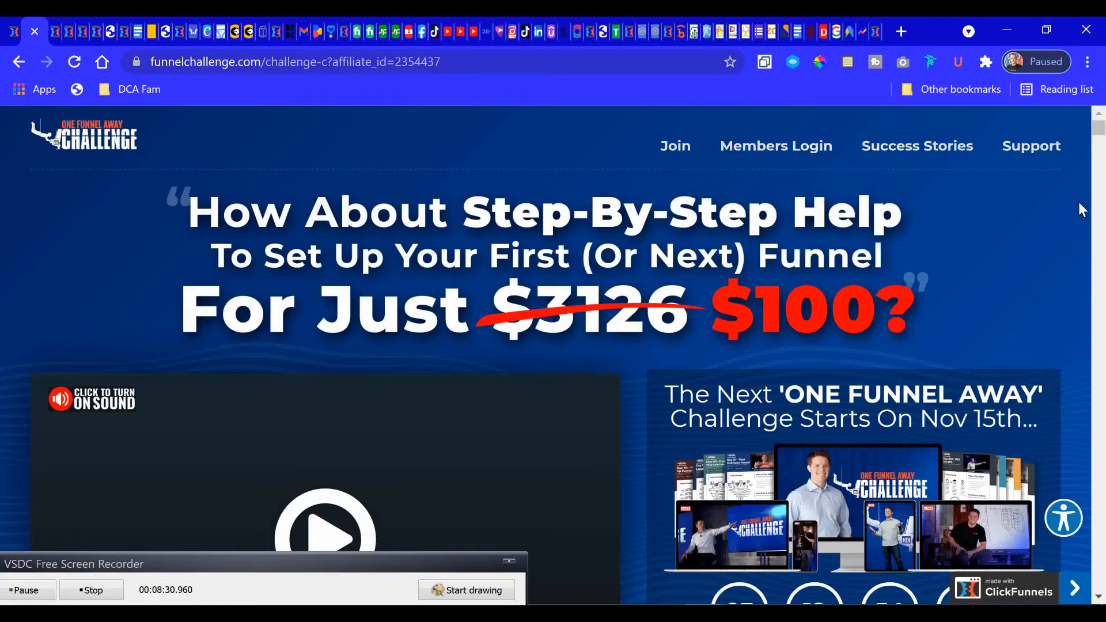
# - Look through the challenge page's image assets in Visual Inspector for a usable background image and close the inspector
pyautogui.click(904, 63)
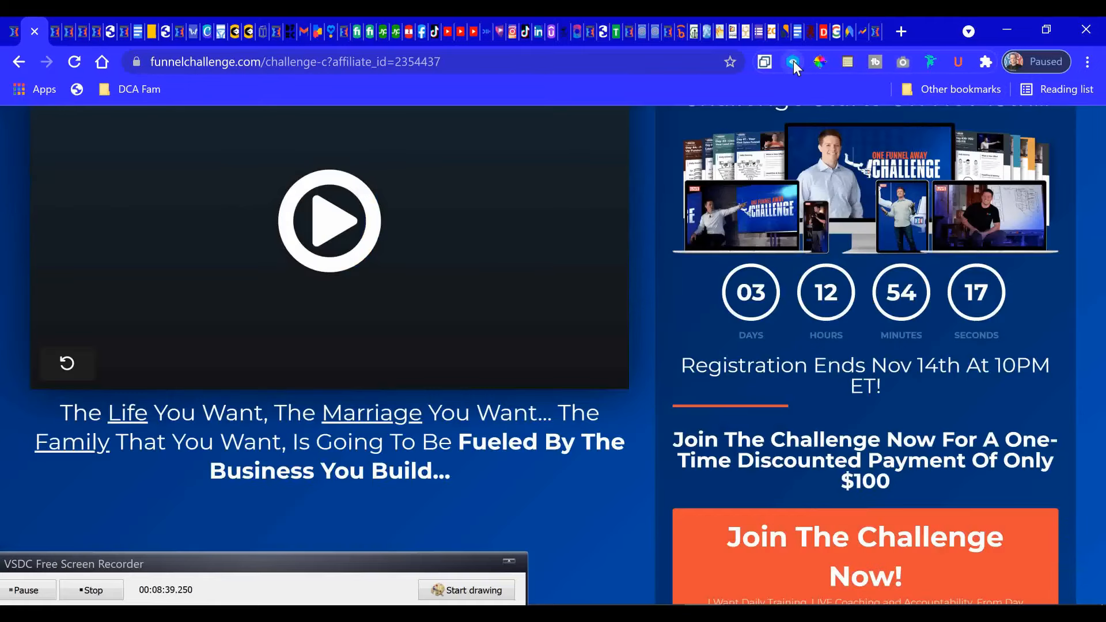
pyautogui.click(793, 61)
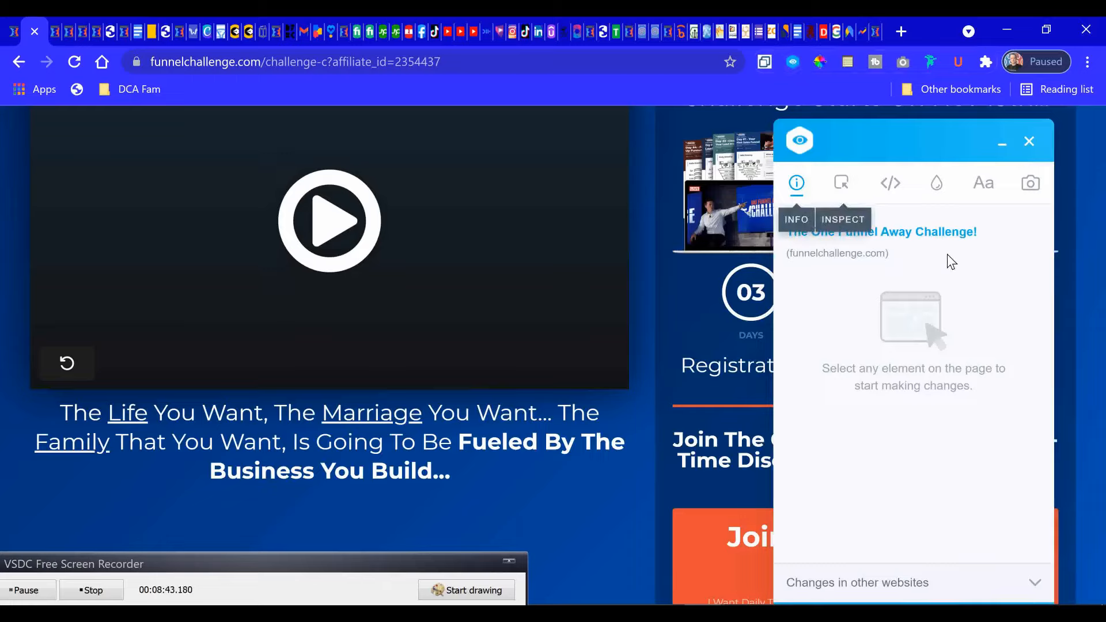
pyautogui.click(1029, 187)
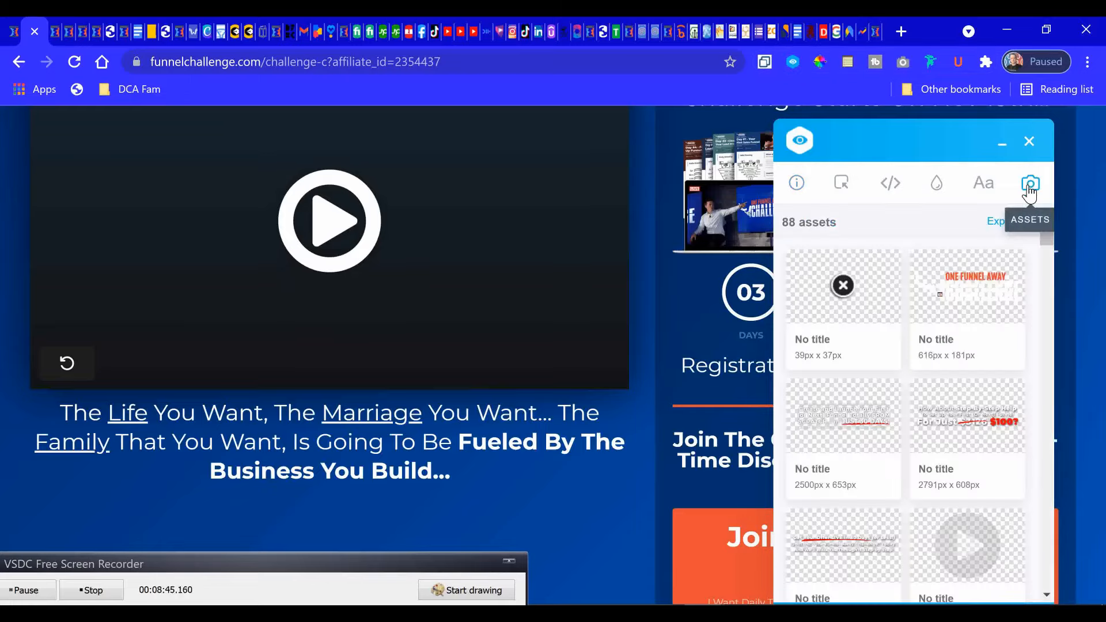
pyautogui.scroll(-6, 876, 334)
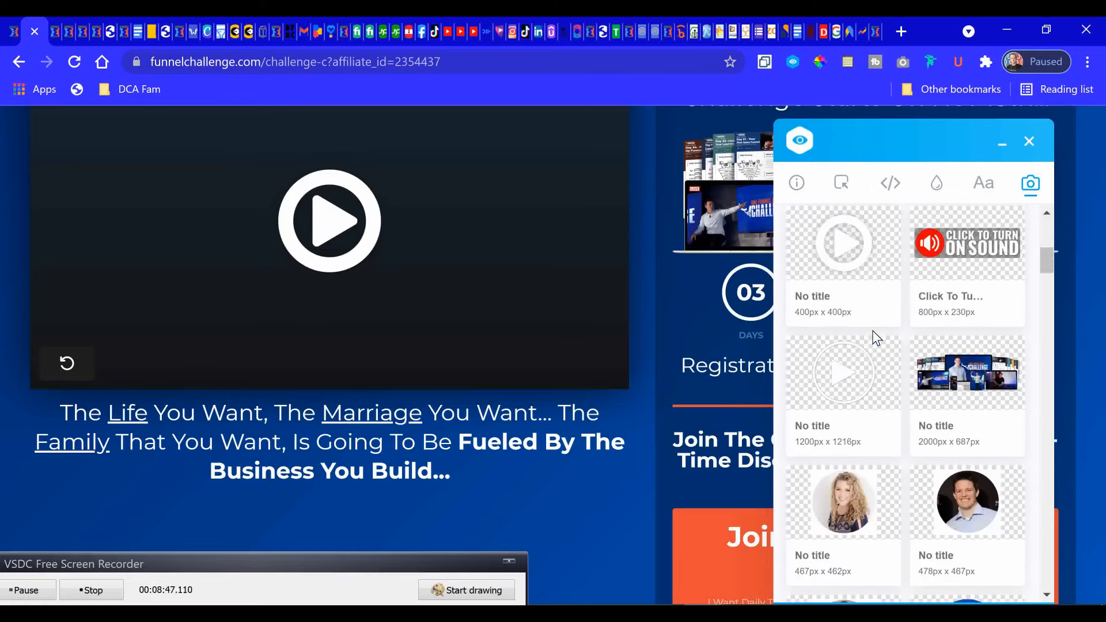
pyautogui.scroll(-10, 876, 337)
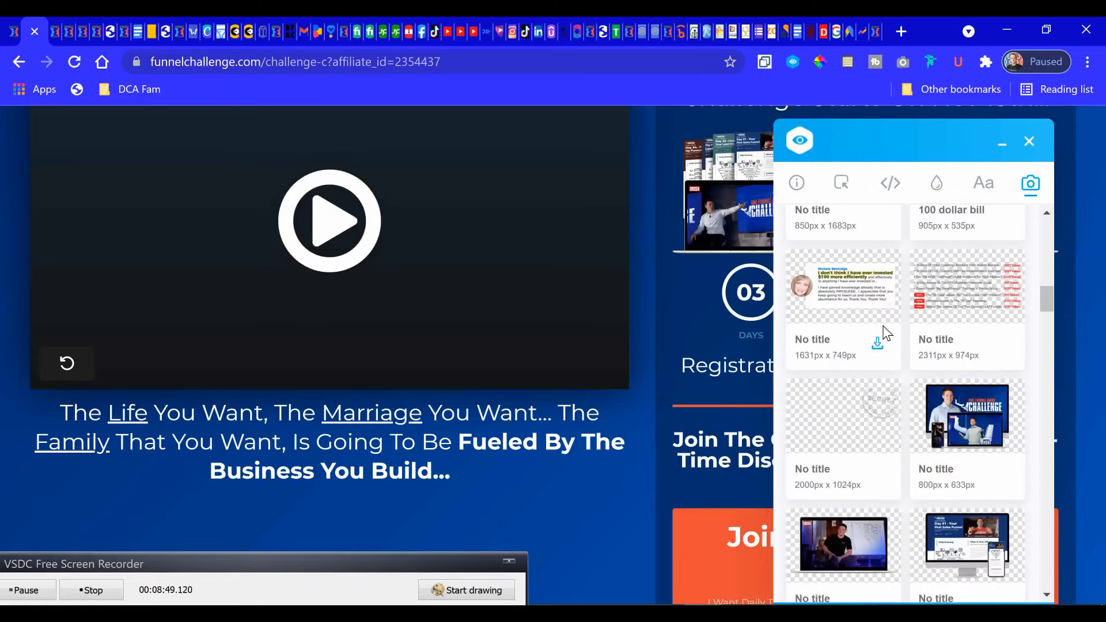
pyautogui.scroll(-6, 885, 332)
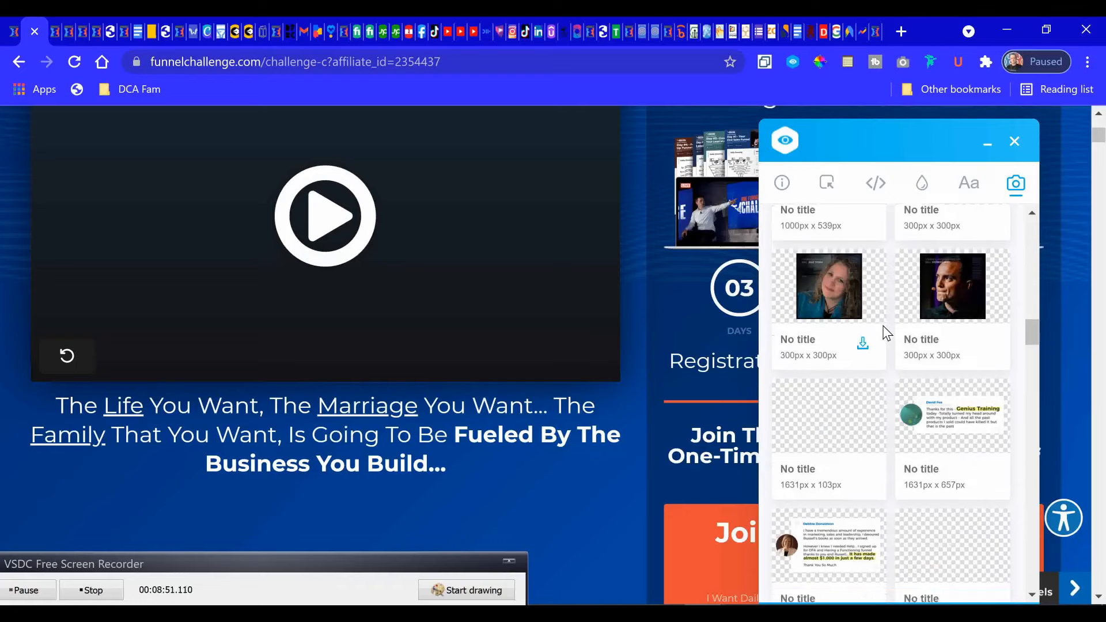
pyautogui.scroll(-5, 887, 333)
pyautogui.scroll(-10, 887, 333)
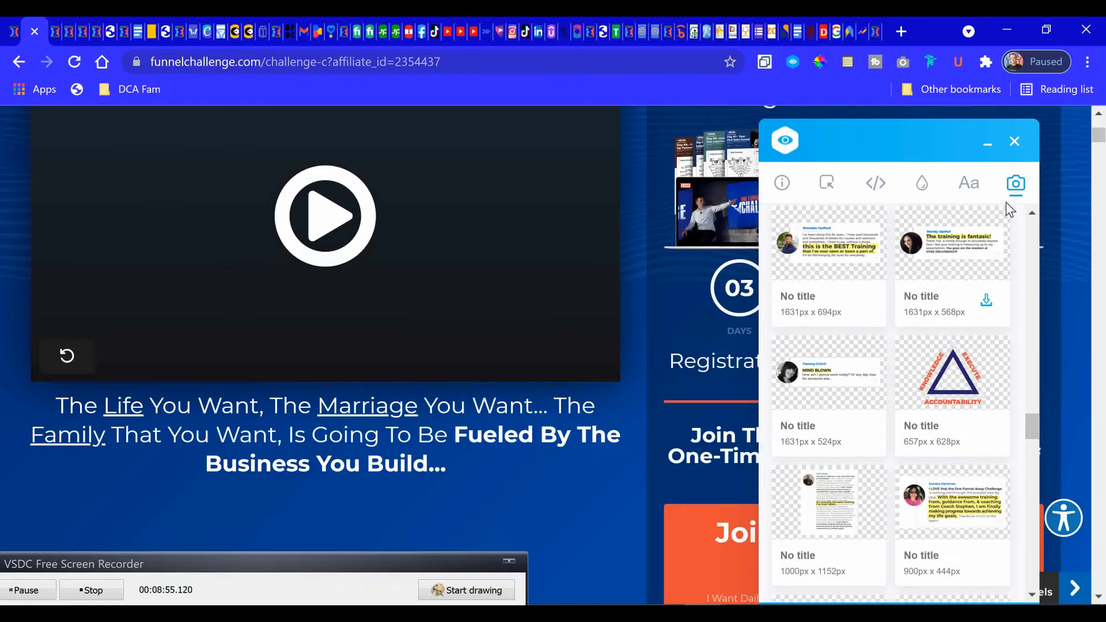
pyautogui.click(1014, 141)
pyautogui.rightClick(1079, 153)
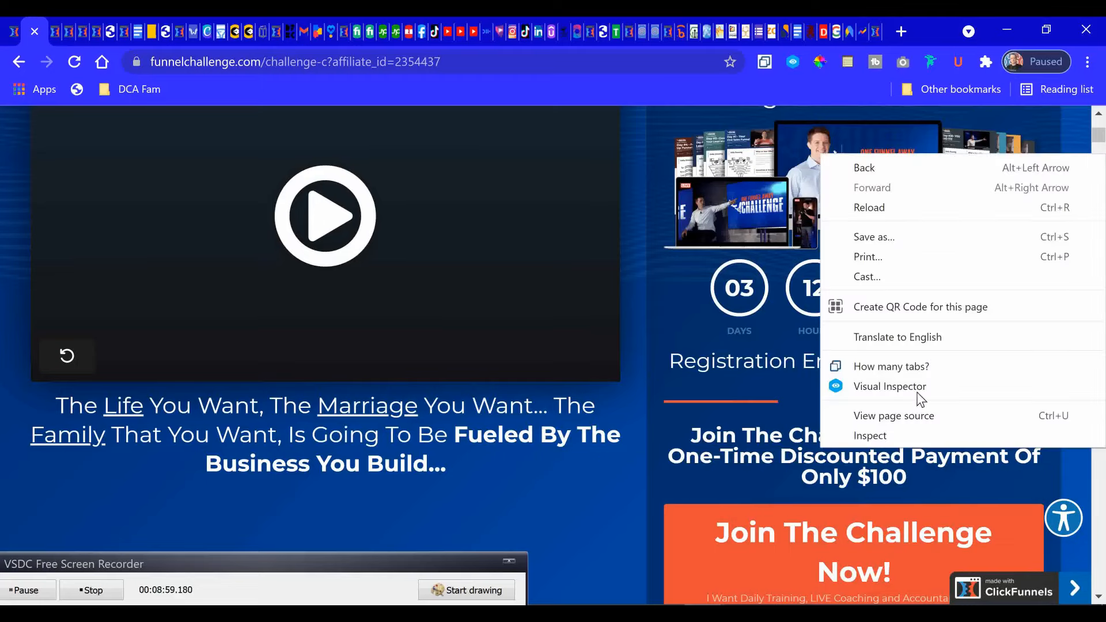
pyautogui.click(893, 237)
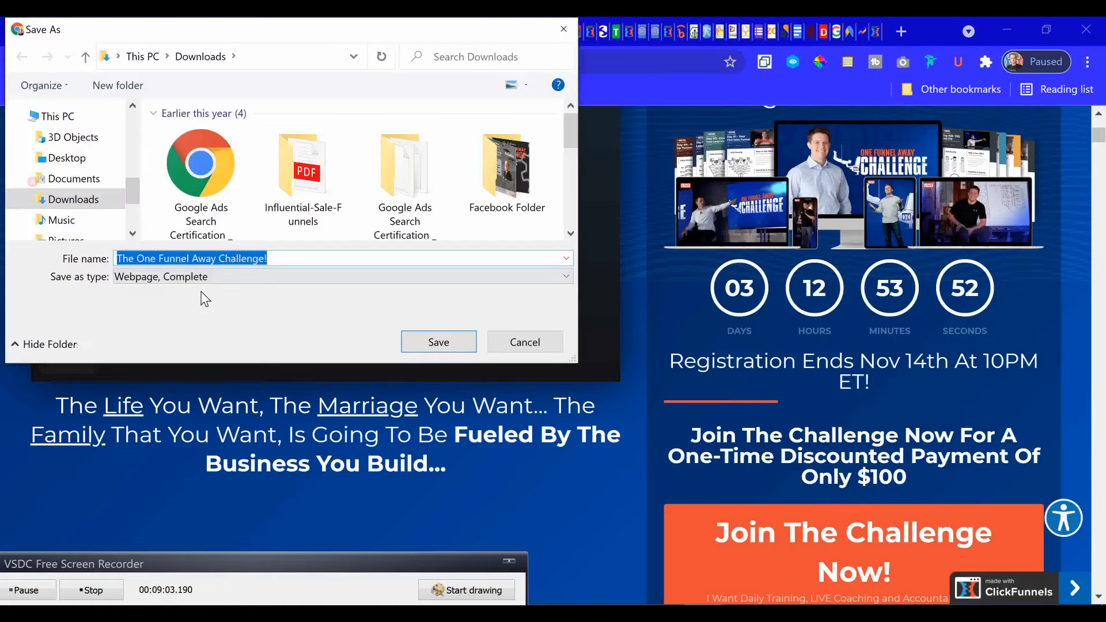
pyautogui.click(540, 347)
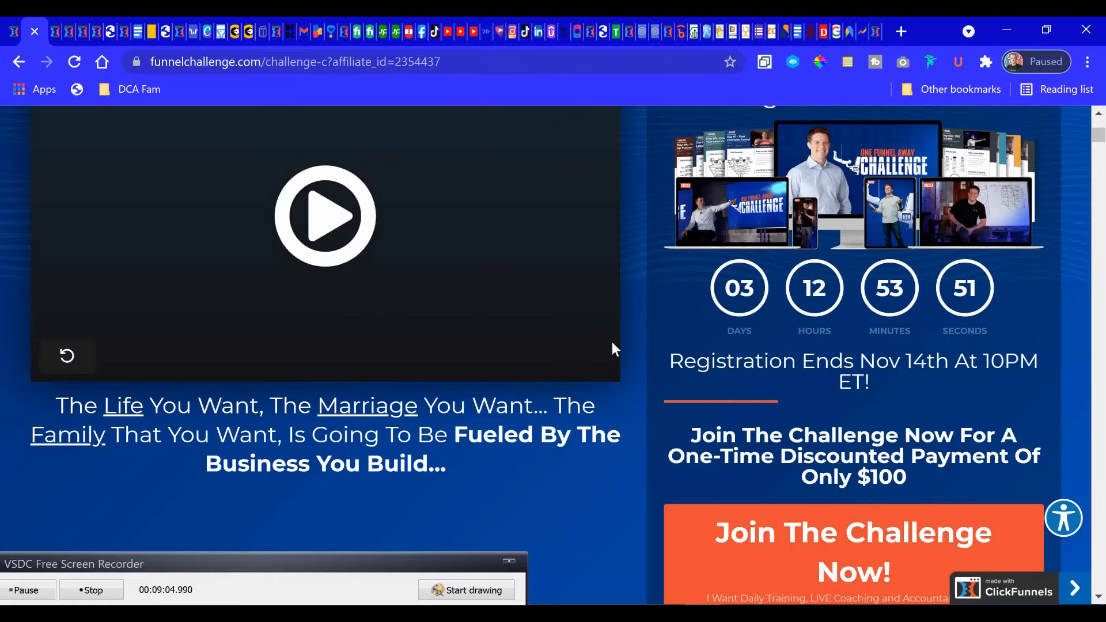
pyautogui.scroll(4, 634, 282)
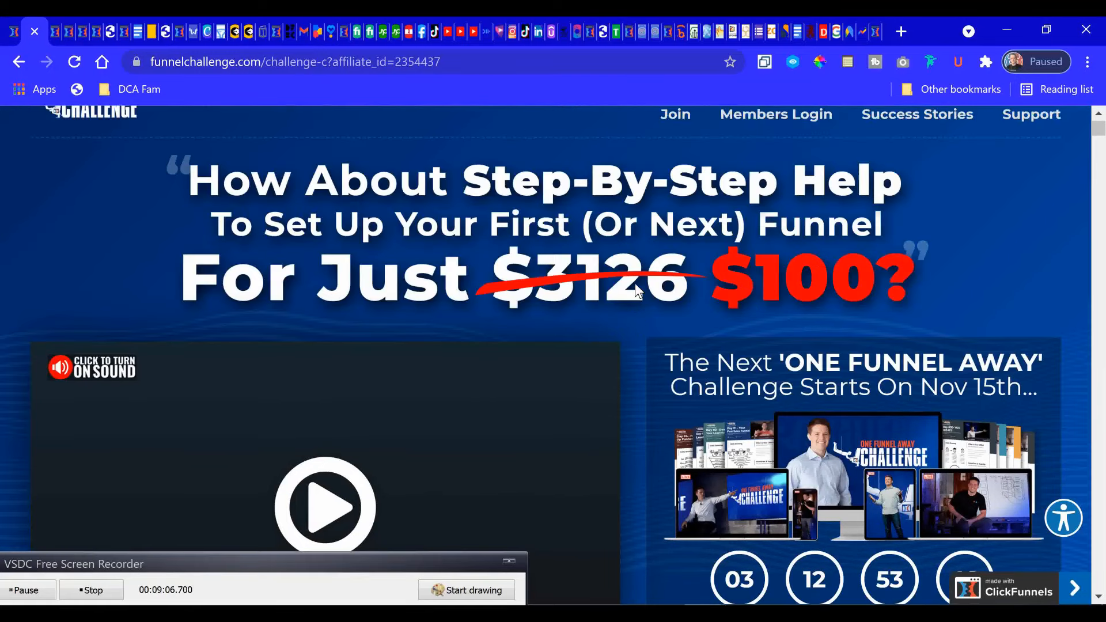
pyautogui.scroll(1, 634, 282)
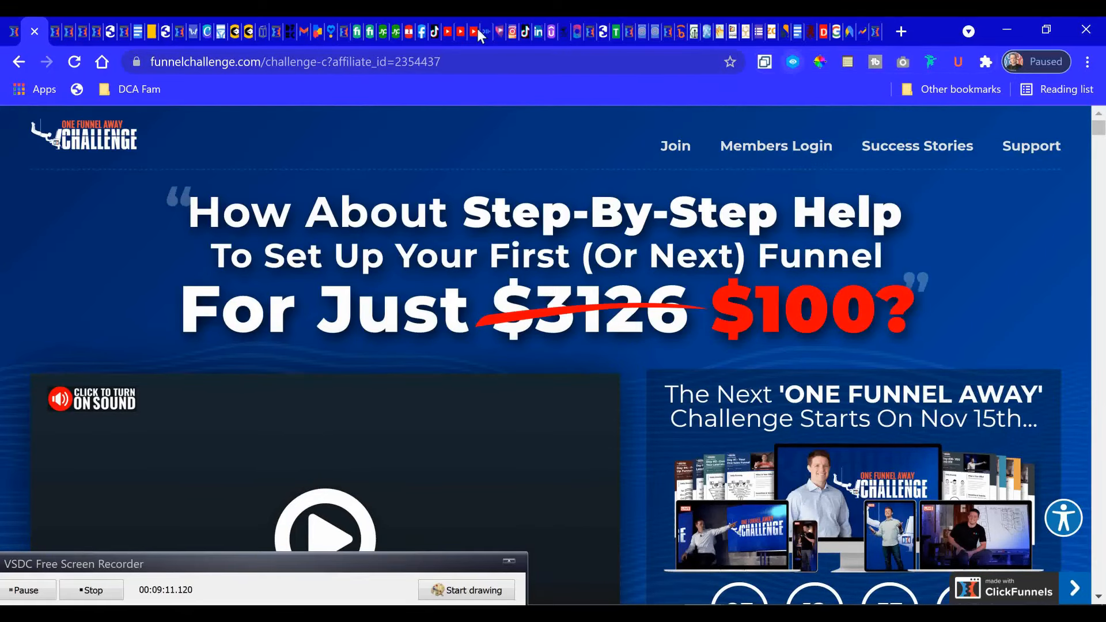
# - Return to the ClickFunnels editor and set the page's background image to the dark navy blue gradient from the built-in backgrounds
pyautogui.click(20, 33)
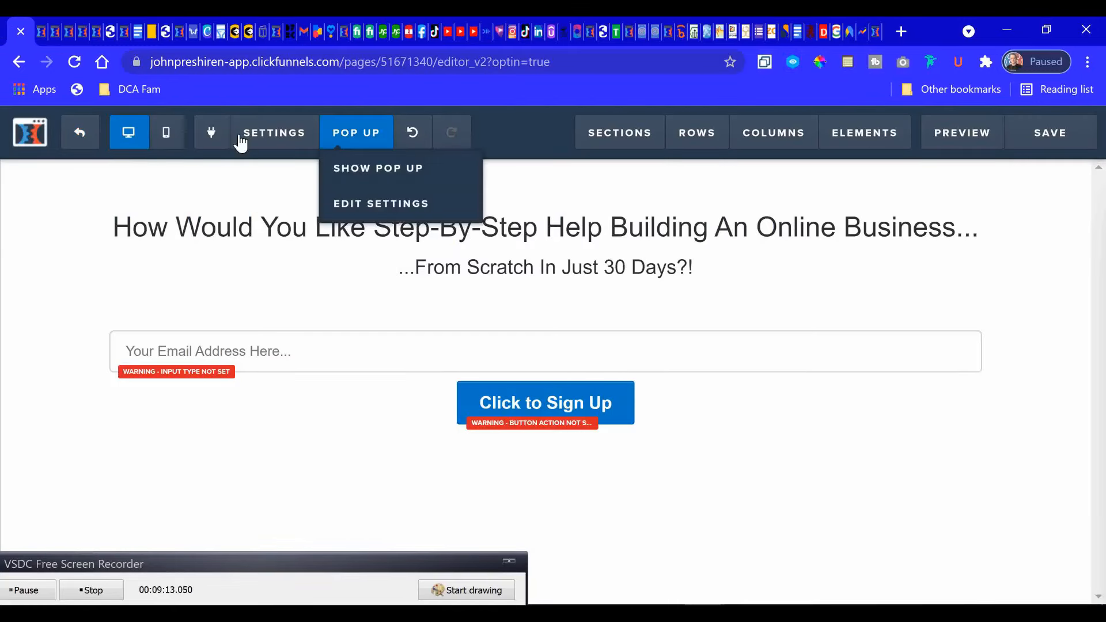
pyautogui.moveTo(239, 140)
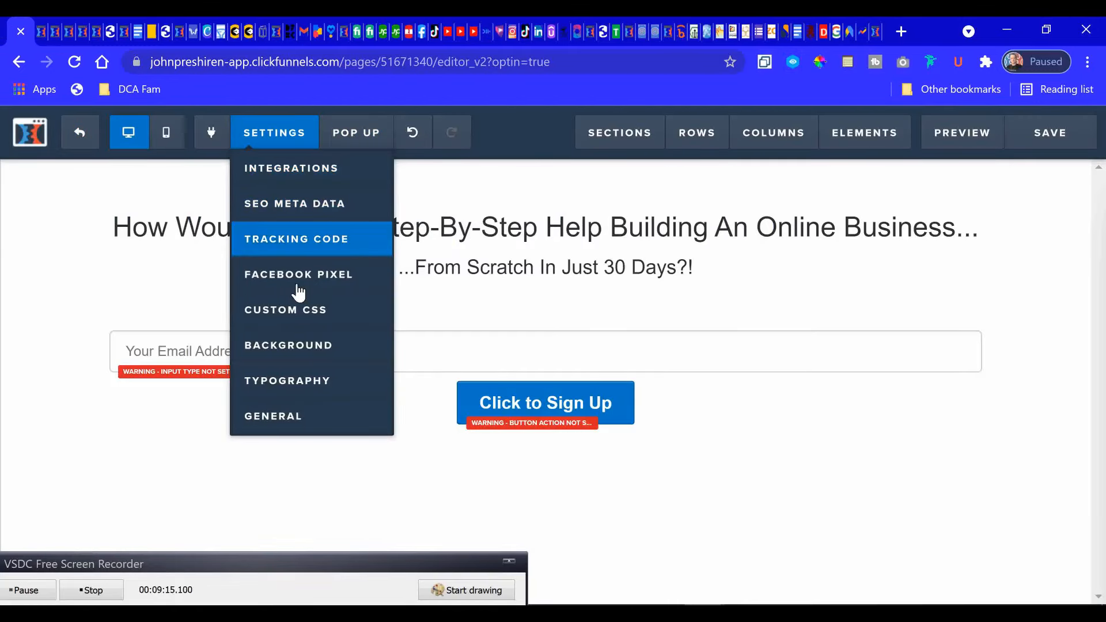
pyautogui.click(311, 359)
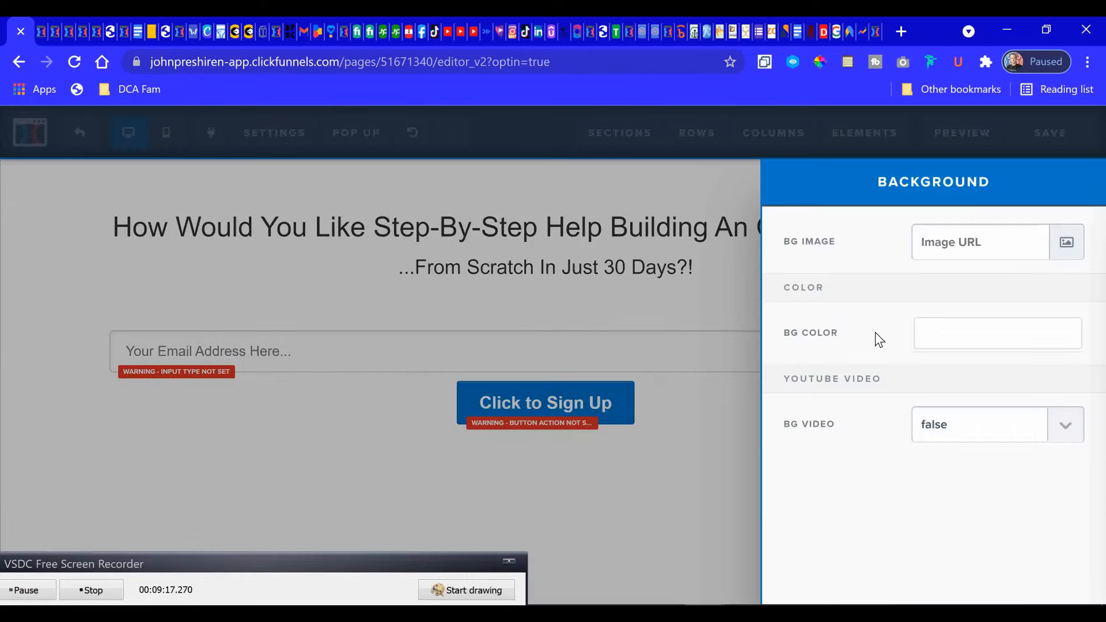
pyautogui.click(1066, 242)
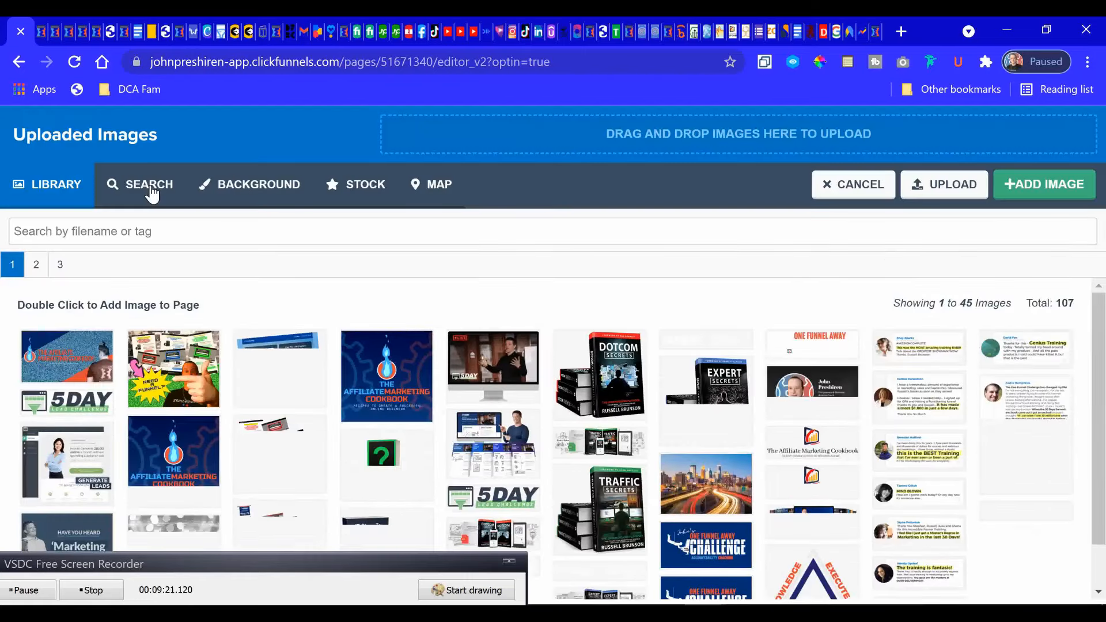
pyautogui.click(148, 189)
pyautogui.click(254, 191)
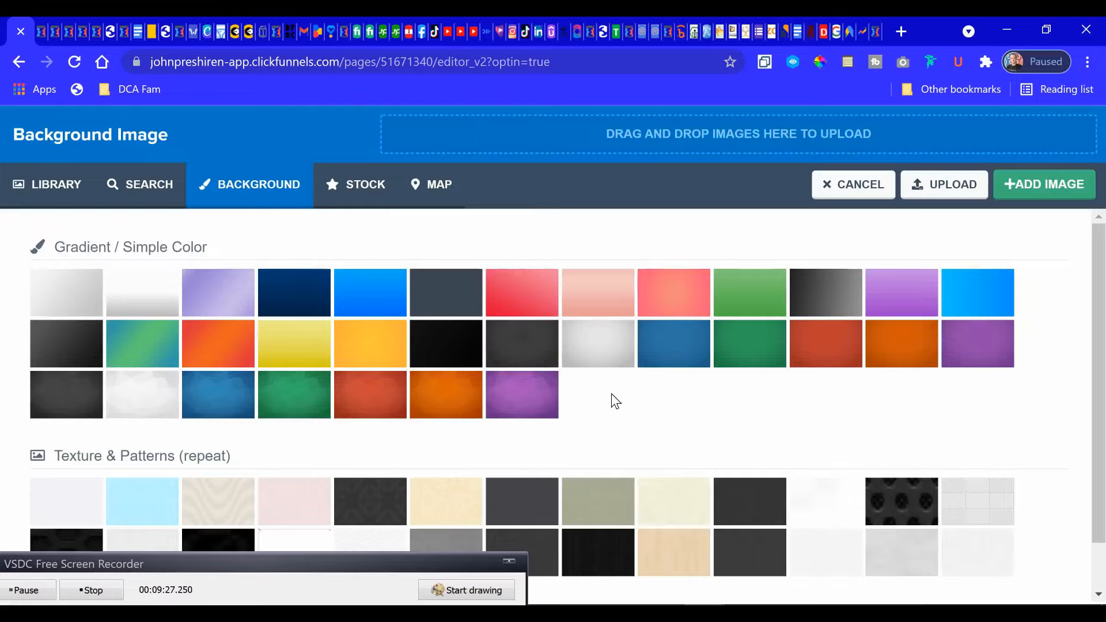
pyautogui.scroll(-1, 609, 400)
pyautogui.scroll(1, 609, 399)
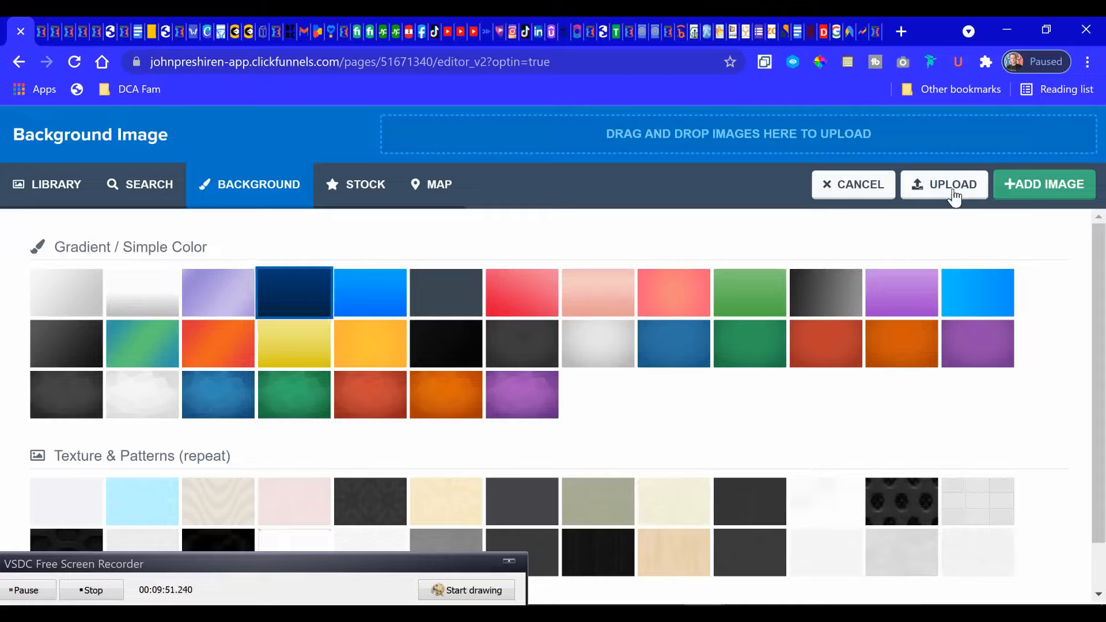
pyautogui.click(1040, 185)
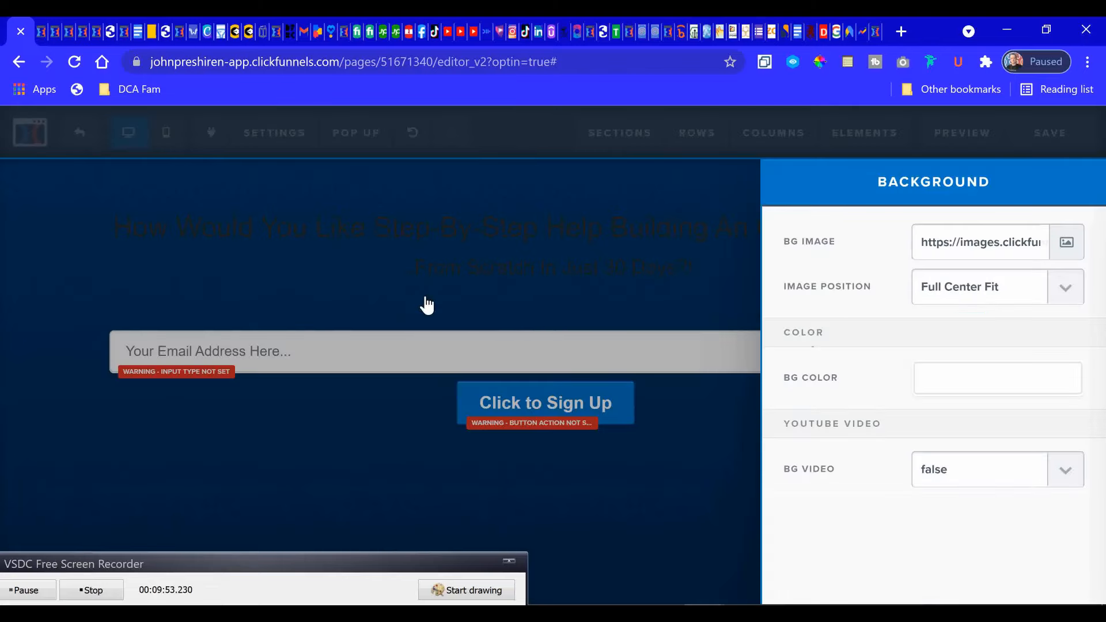
pyautogui.click(486, 301)
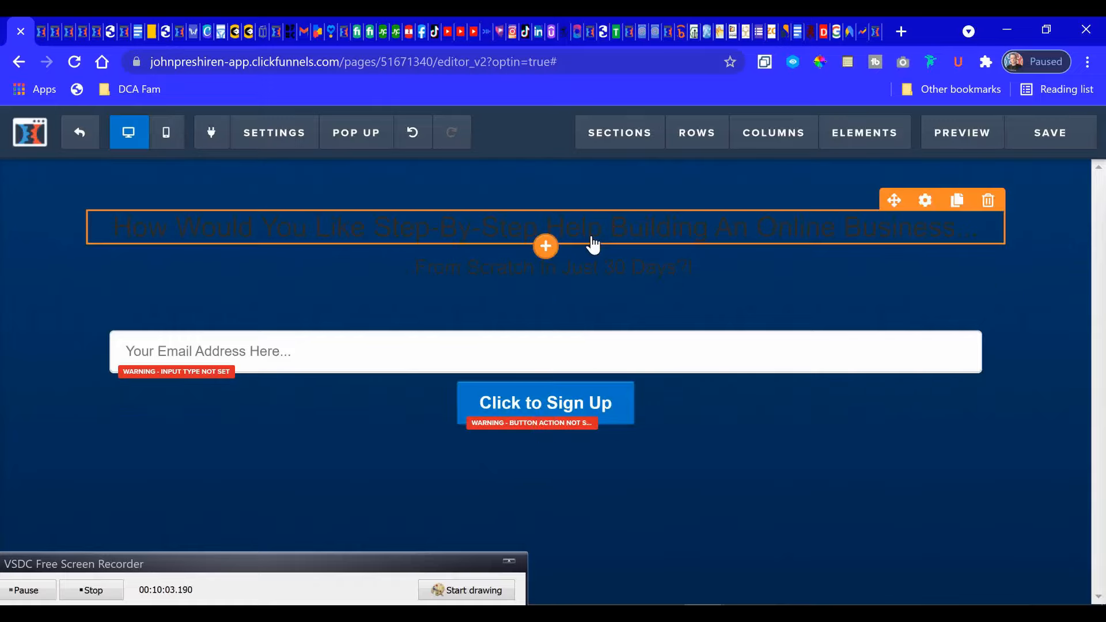
# - Set the headline's font to Fjalla One and its text color to white (#ffffff)
pyautogui.click(926, 200)
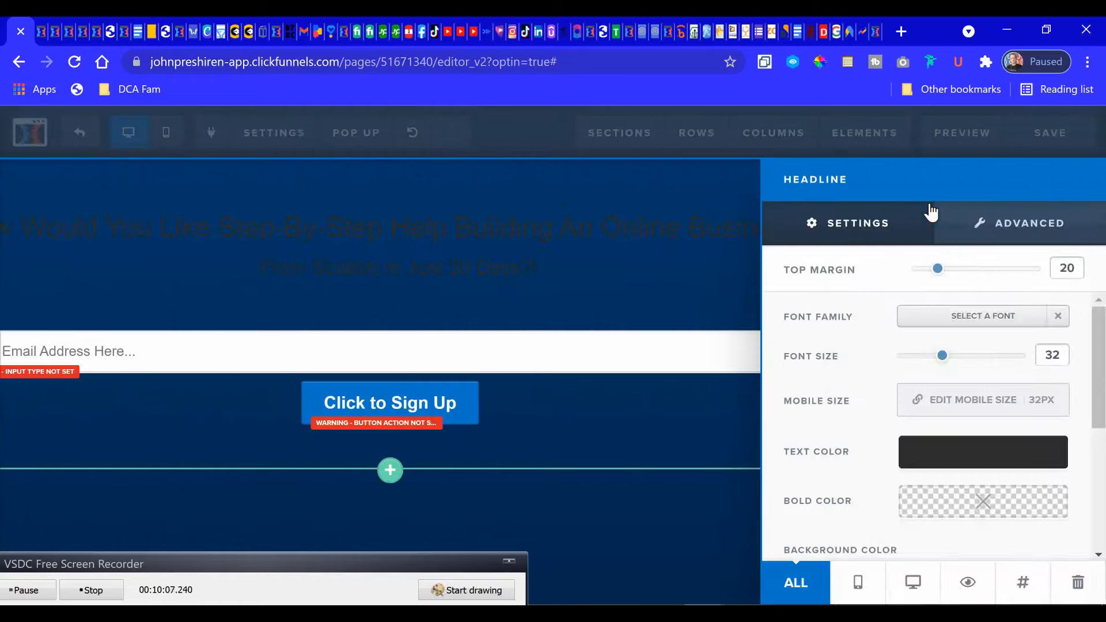
pyautogui.click(992, 324)
pyautogui.click(992, 450)
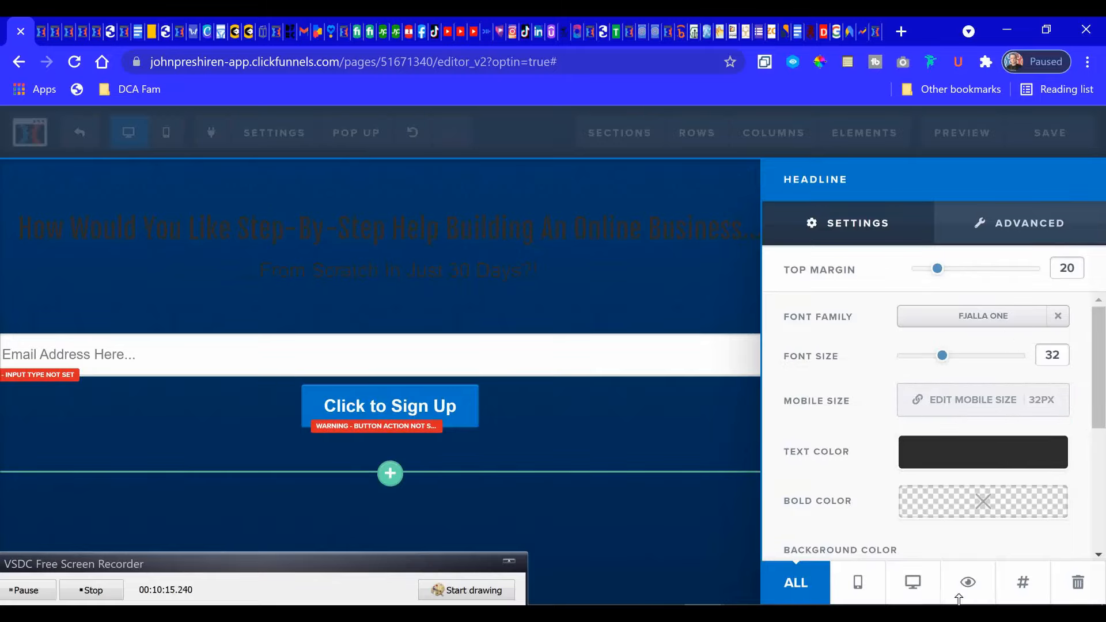
pyautogui.click(947, 470)
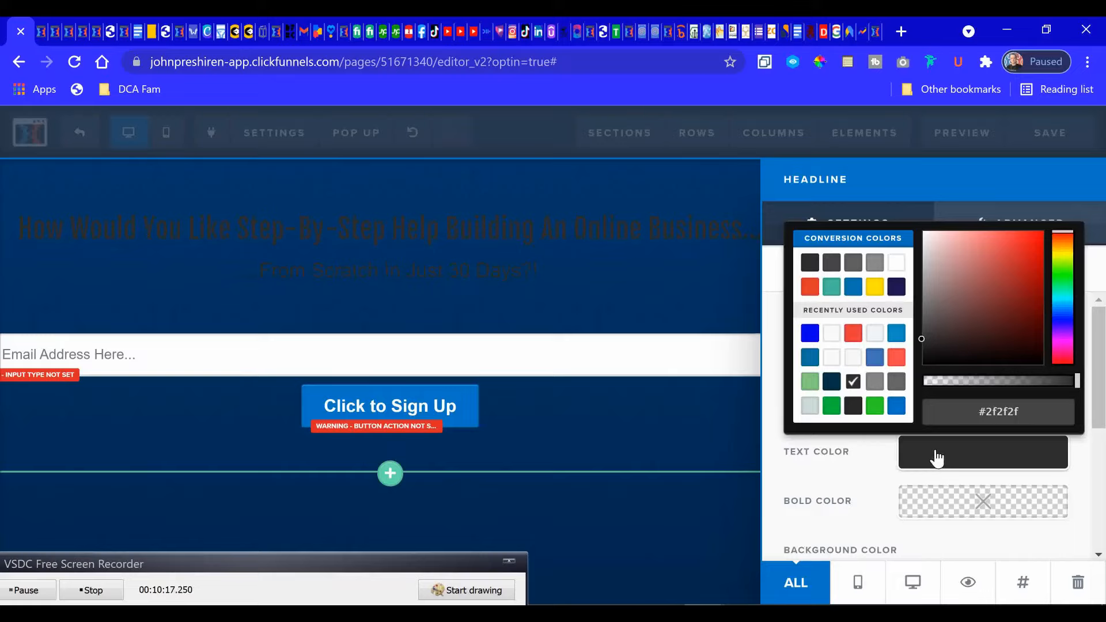
pyautogui.click(894, 268)
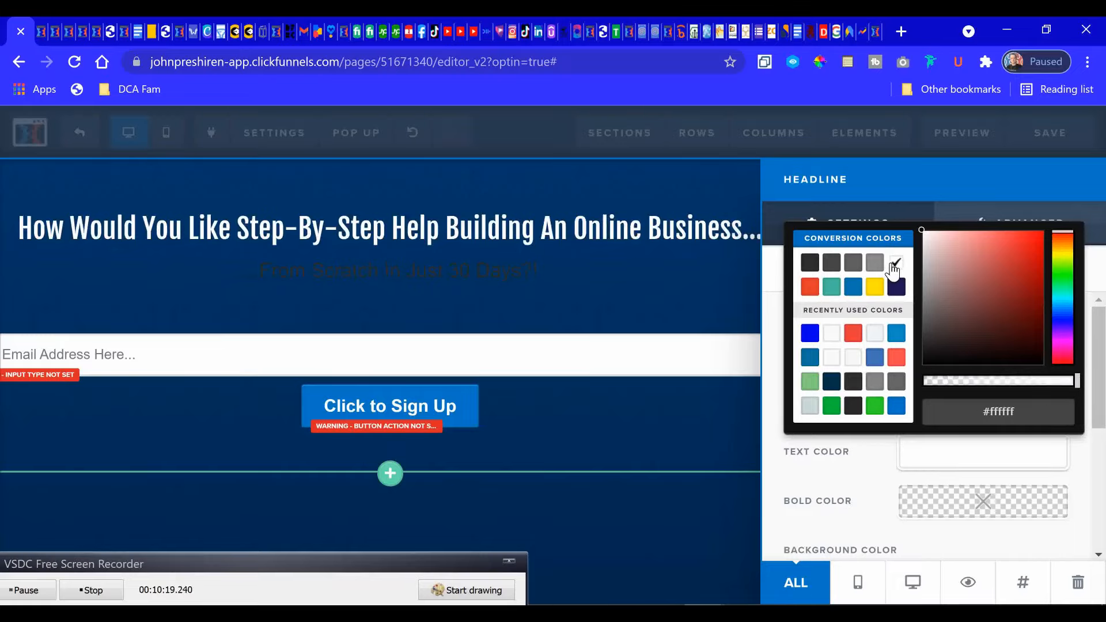
pyautogui.click(391, 278)
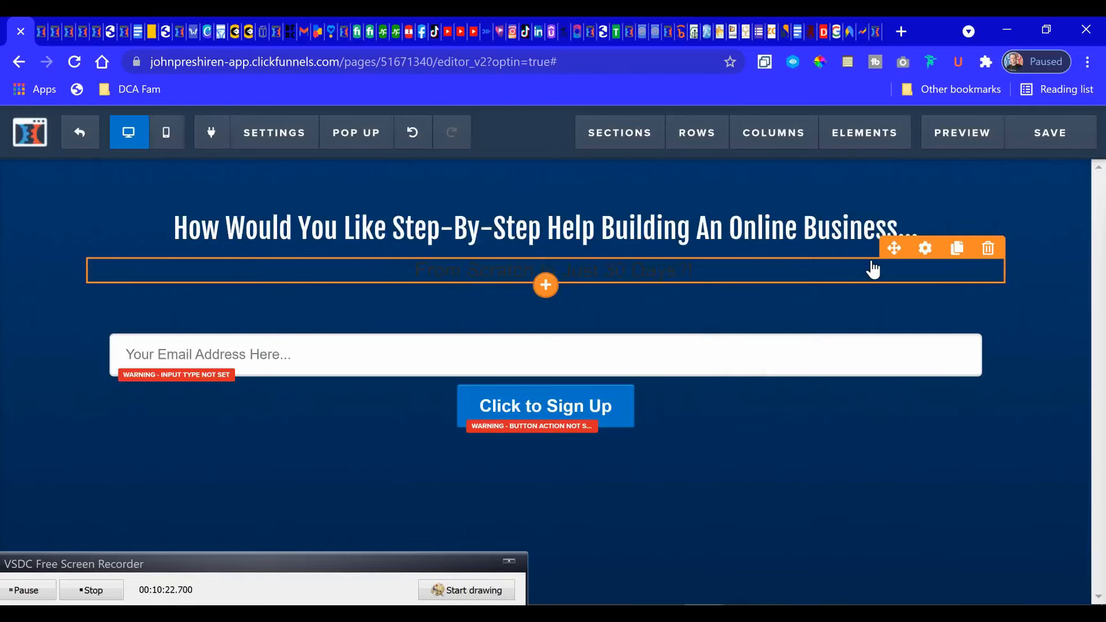
# - Give the sub-headline the Fjalla One font and white (#ffffff) text color
pyautogui.click(929, 249)
pyautogui.click(981, 323)
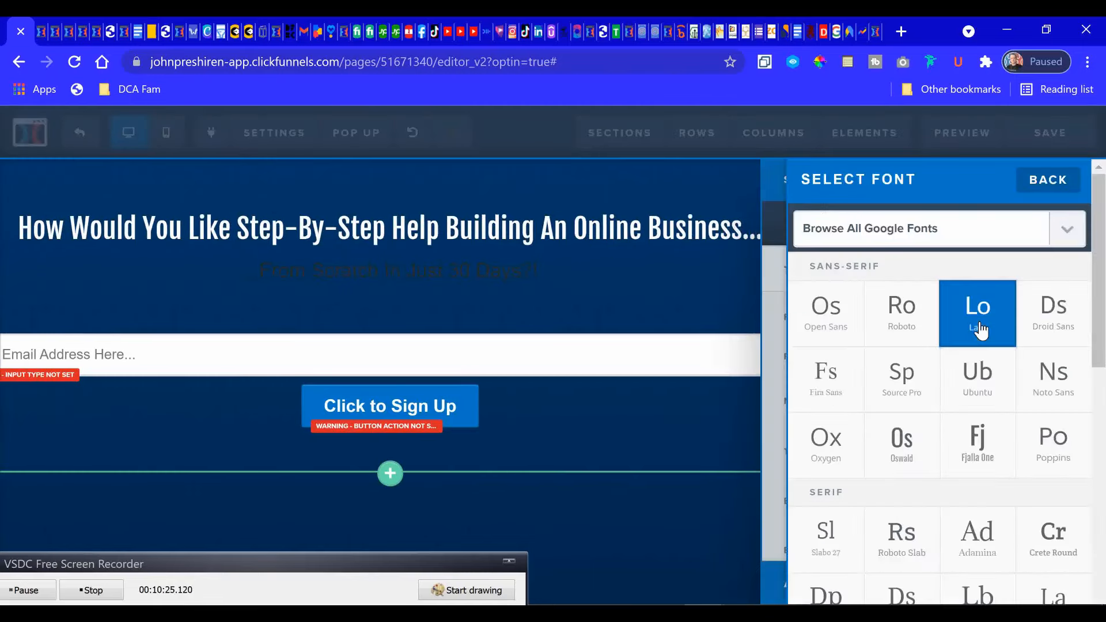
pyautogui.click(979, 445)
pyautogui.click(954, 458)
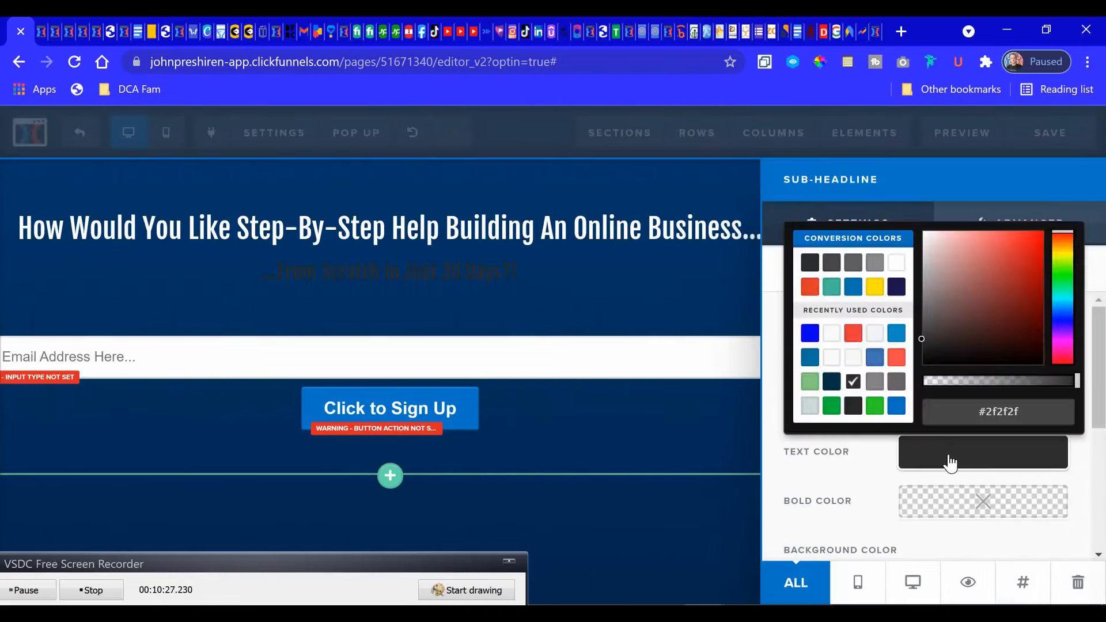
pyautogui.click(898, 265)
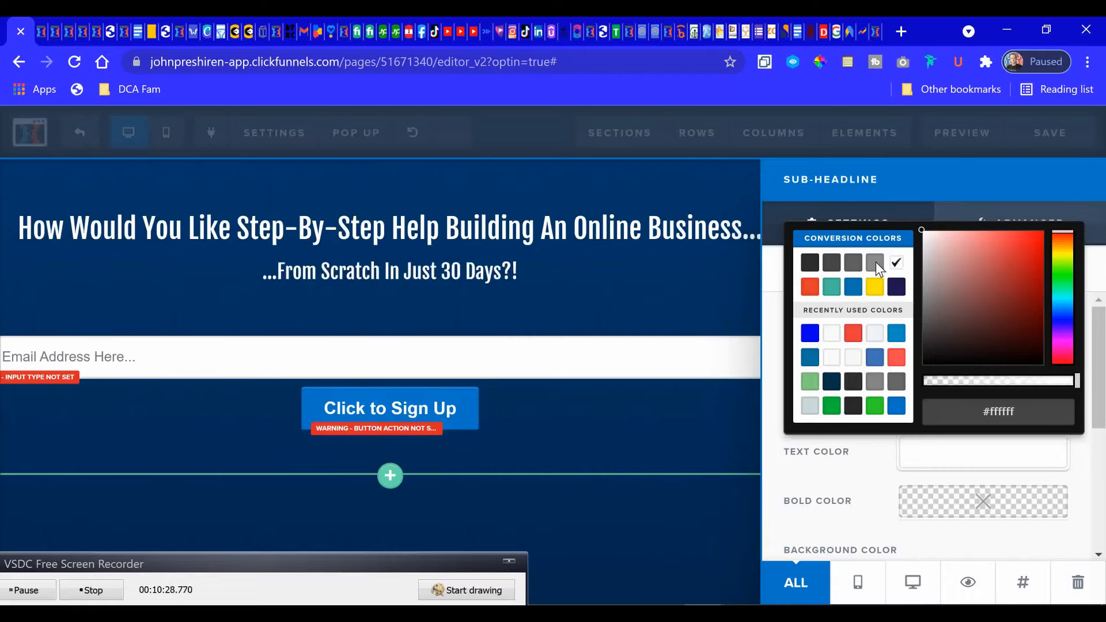
pyautogui.click(600, 271)
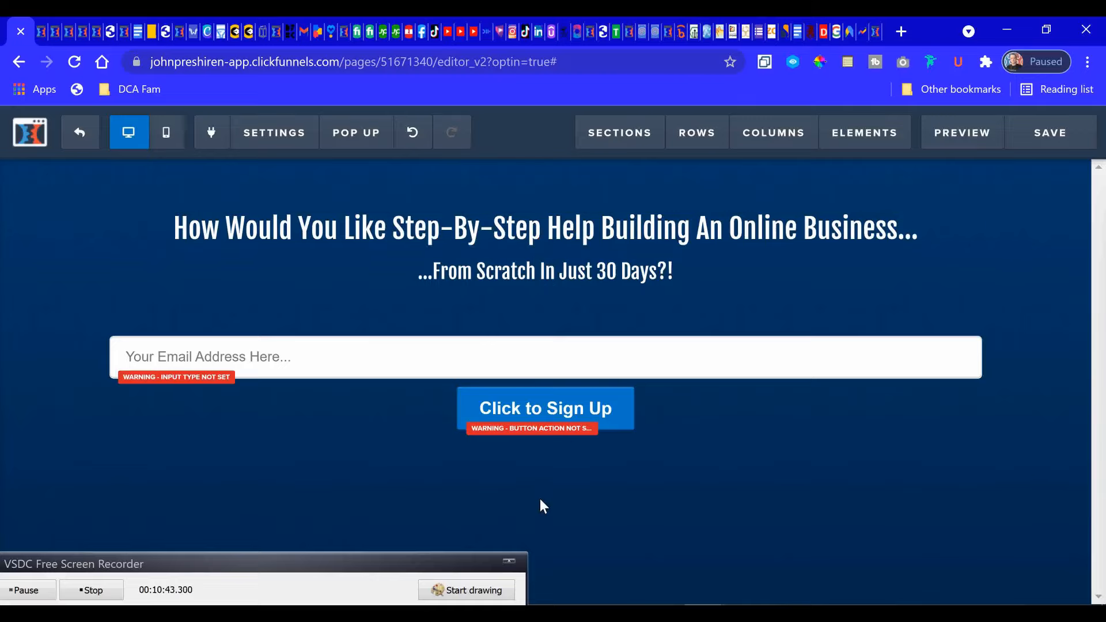
# - Check the page's mobile layout and set the width of the row holding the headline and sub-headline to 75%
pyautogui.click(170, 139)
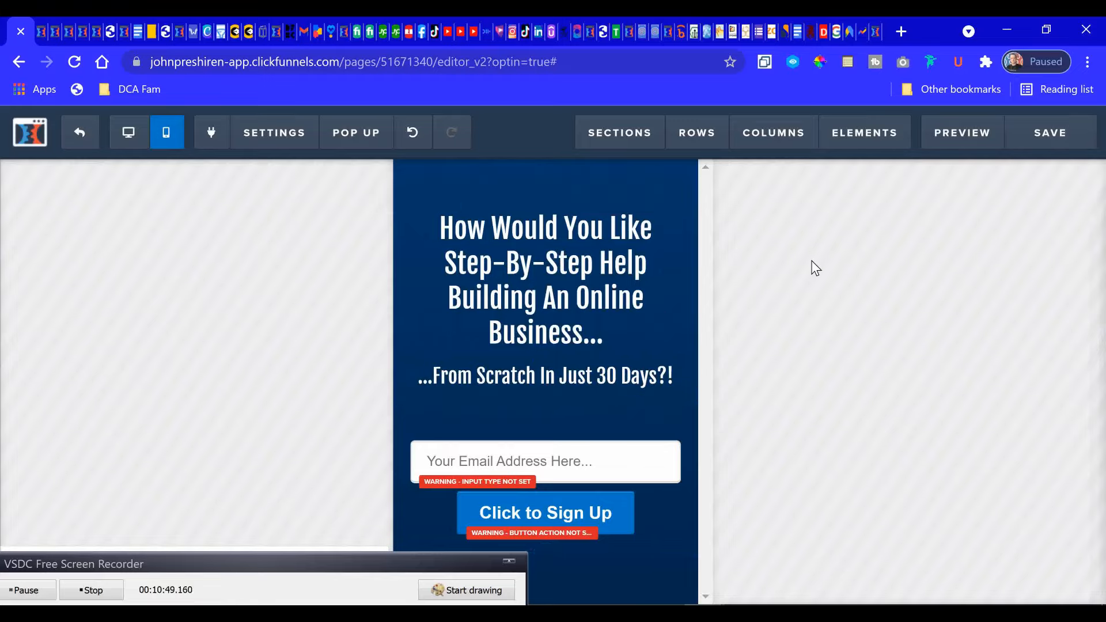
pyautogui.click(131, 136)
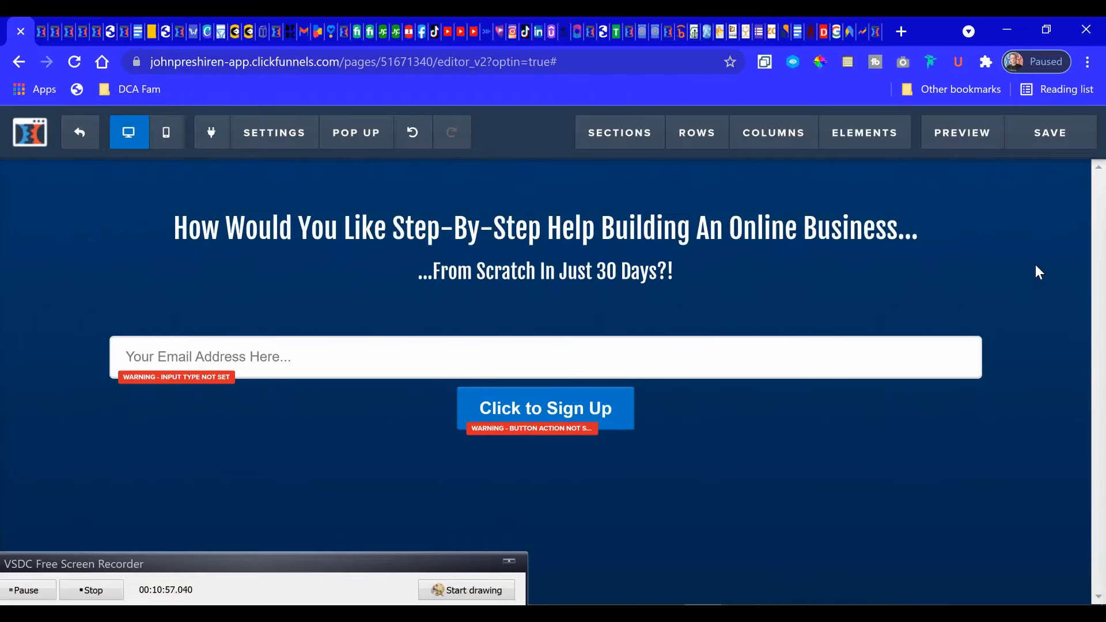
pyautogui.click(912, 198)
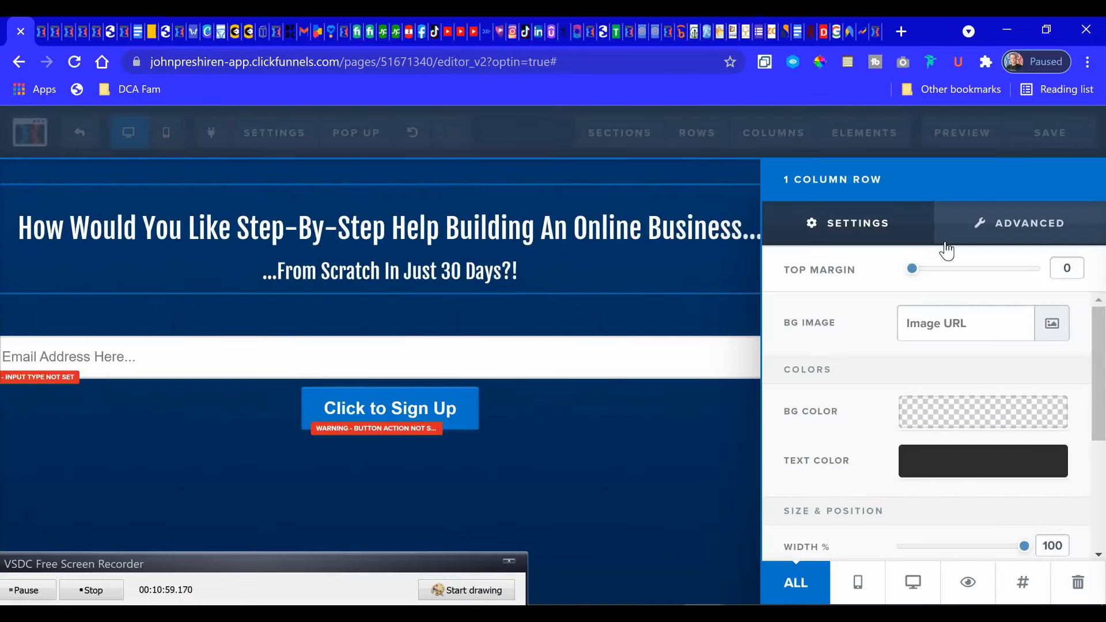
pyautogui.moveTo(1024, 548); pyautogui.dragTo(971, 548)
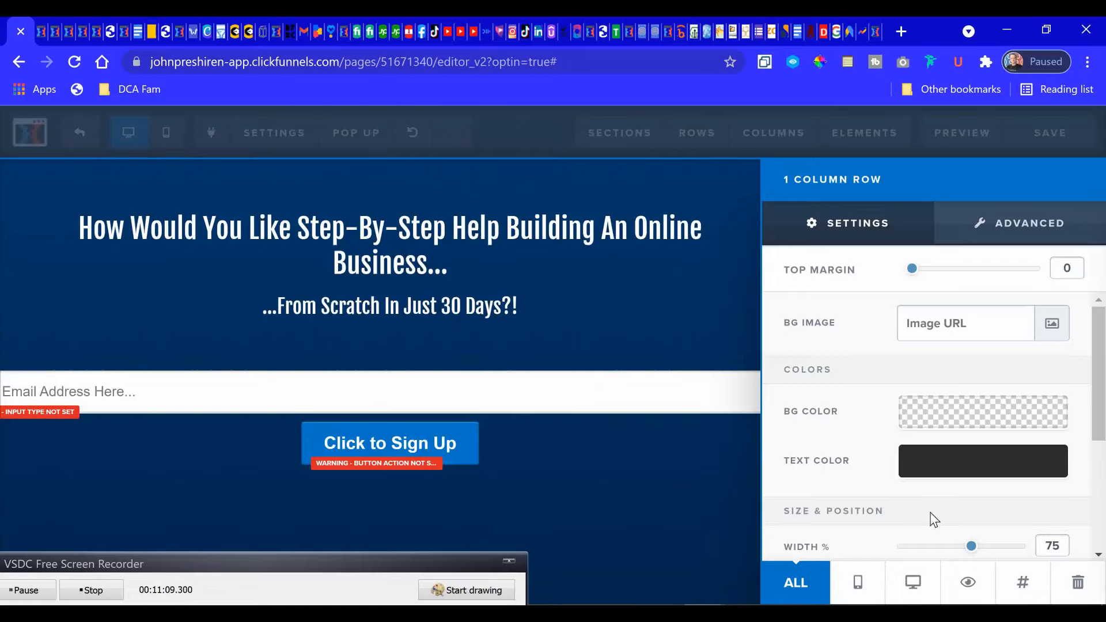
pyautogui.click(628, 307)
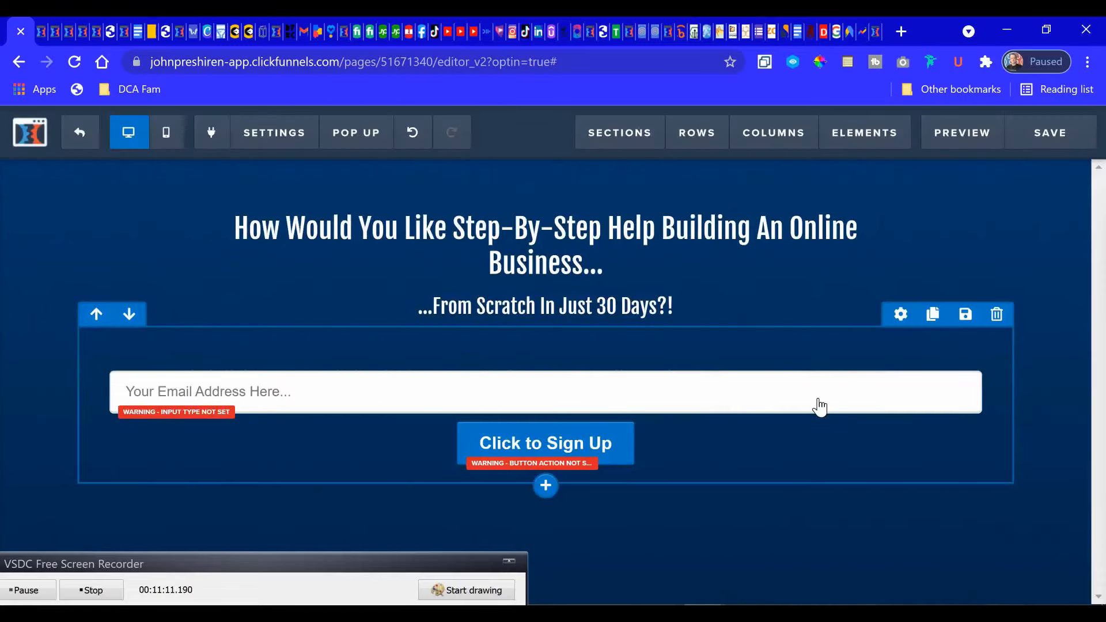
# - Set the width of the row holding the email field and the sign-up button to 40%
pyautogui.click(898, 316)
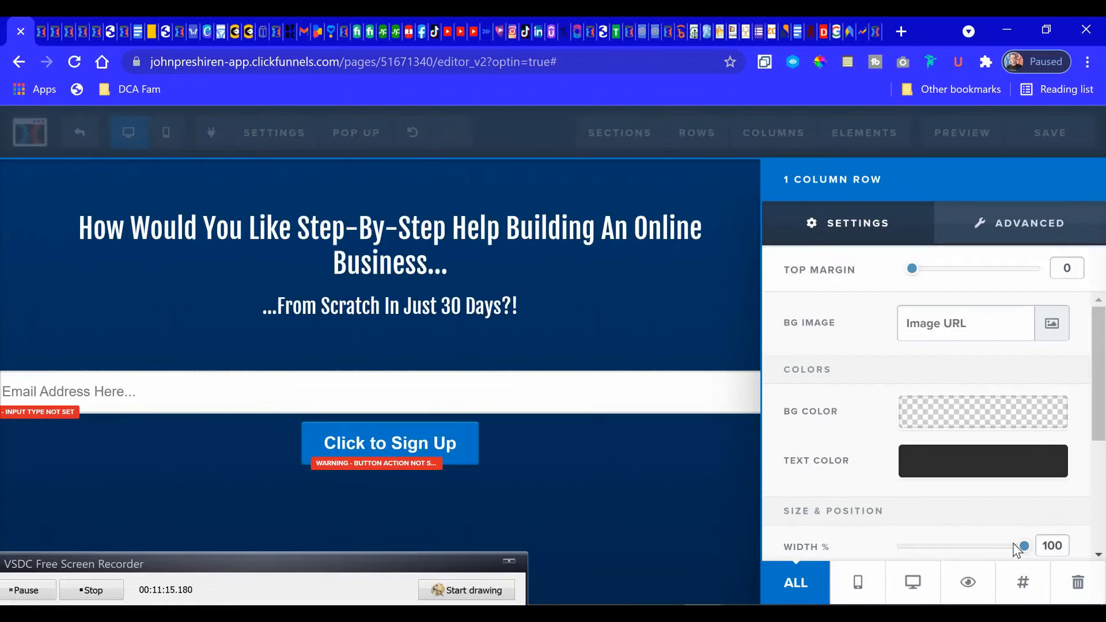
pyautogui.moveTo(1025, 547); pyautogui.dragTo(914, 550)
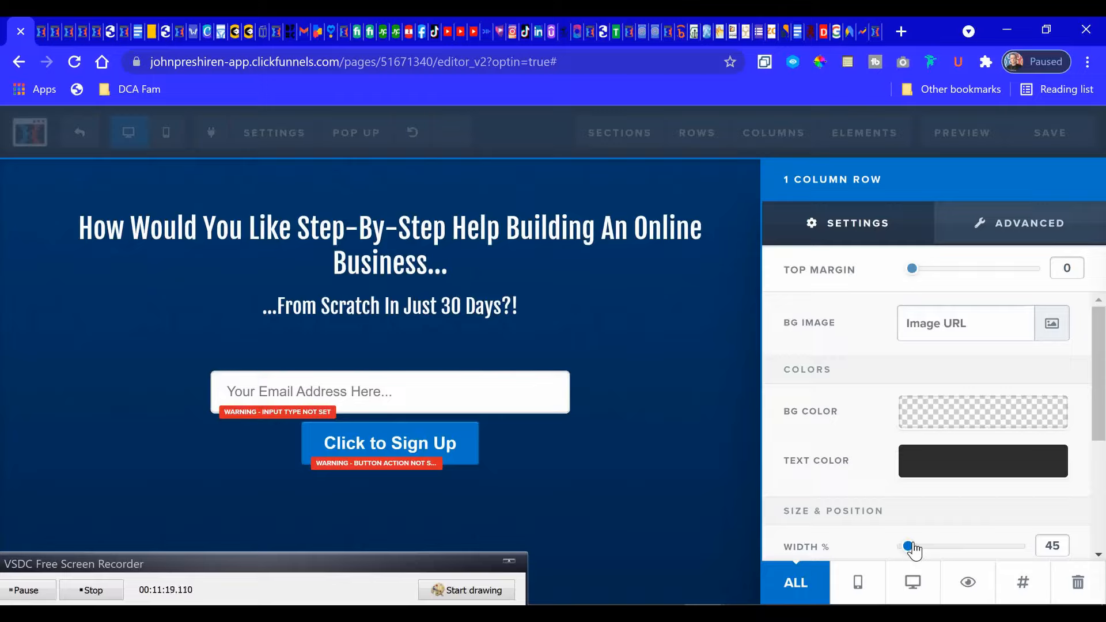
pyautogui.moveTo(909, 550); pyautogui.dragTo(918, 549)
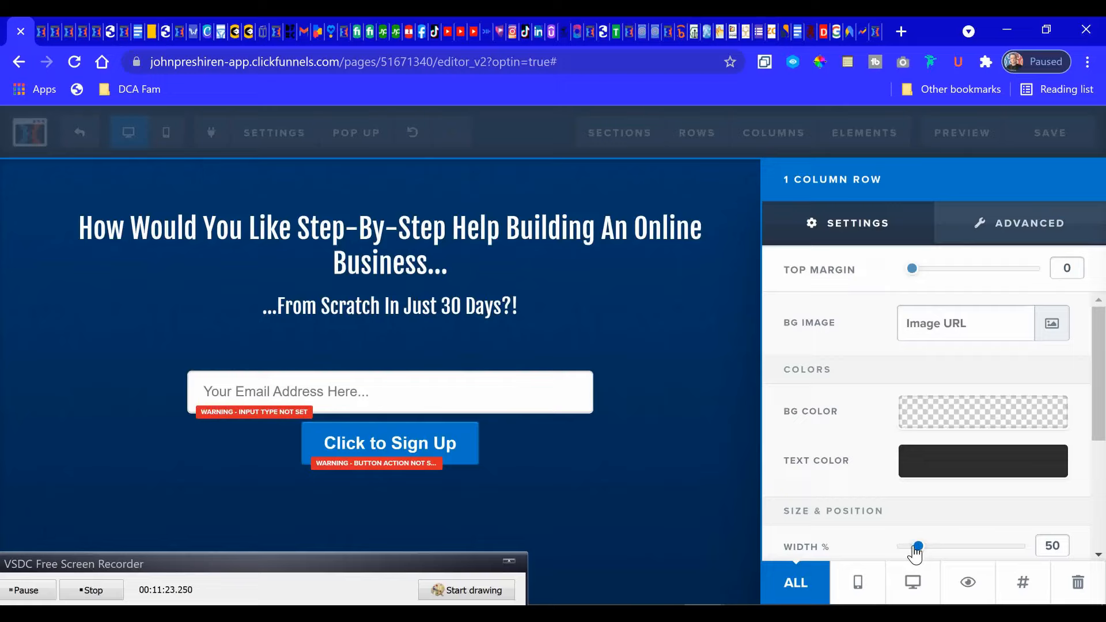
pyautogui.moveTo(917, 547); pyautogui.dragTo(908, 546)
pyautogui.click(698, 368)
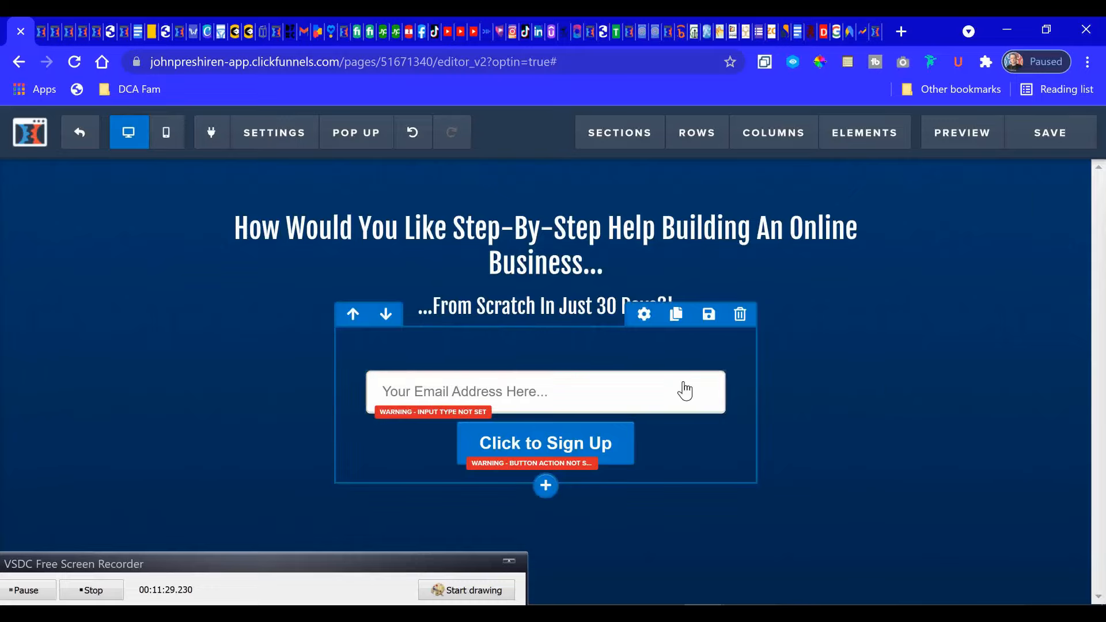
pyautogui.click(645, 314)
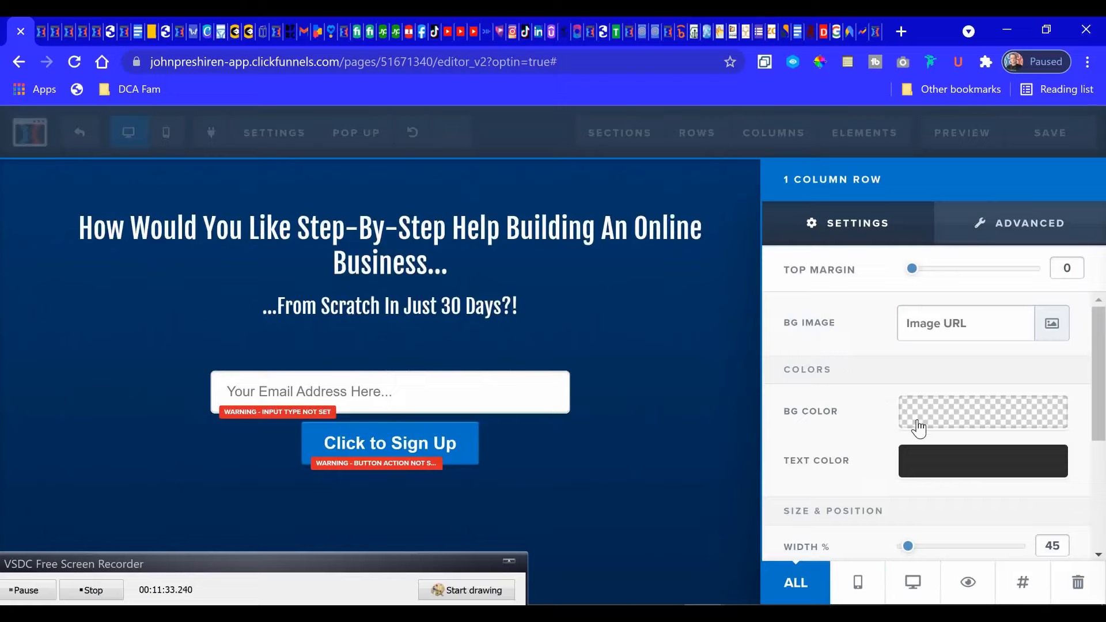
pyautogui.moveTo(907, 548); pyautogui.dragTo(898, 548)
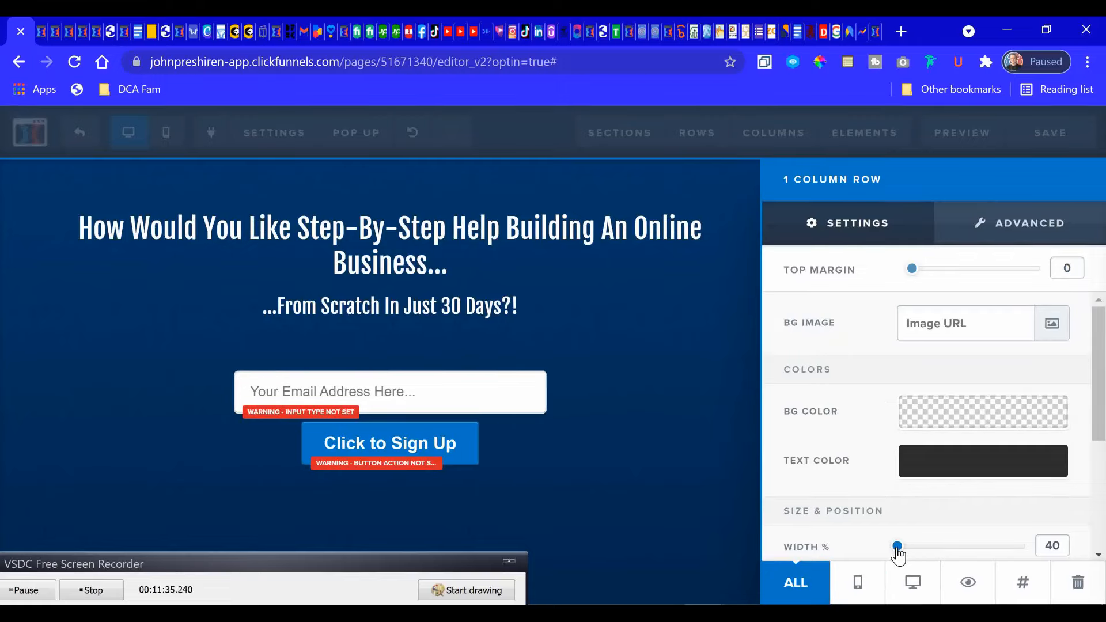
pyautogui.click(694, 394)
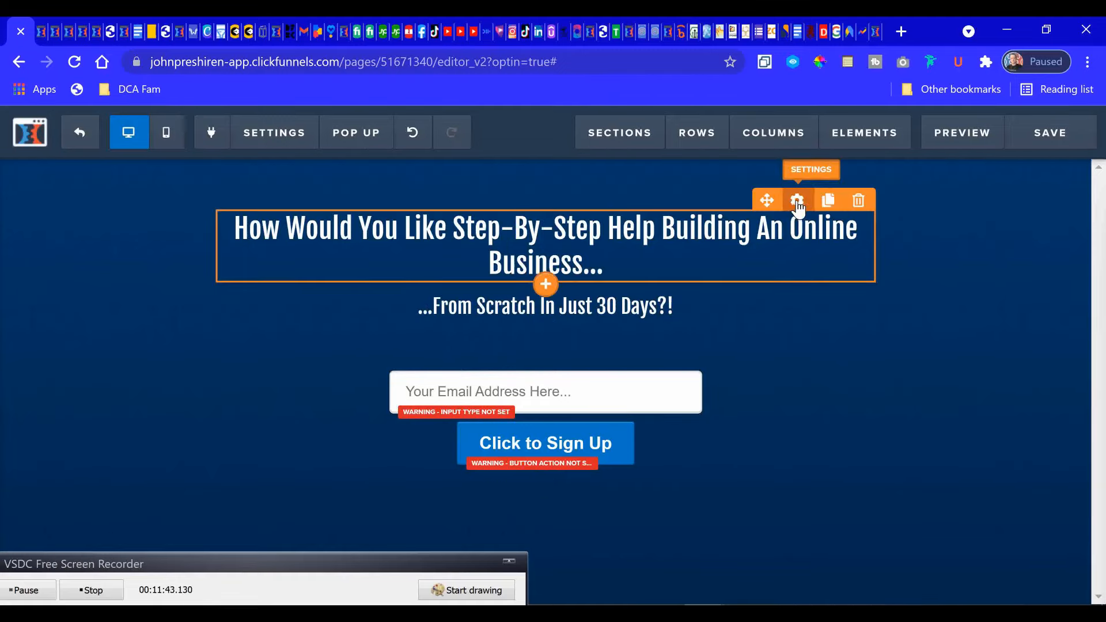
# - Set the headline's top margin to 50 and its font size to 48
pyautogui.click(797, 201)
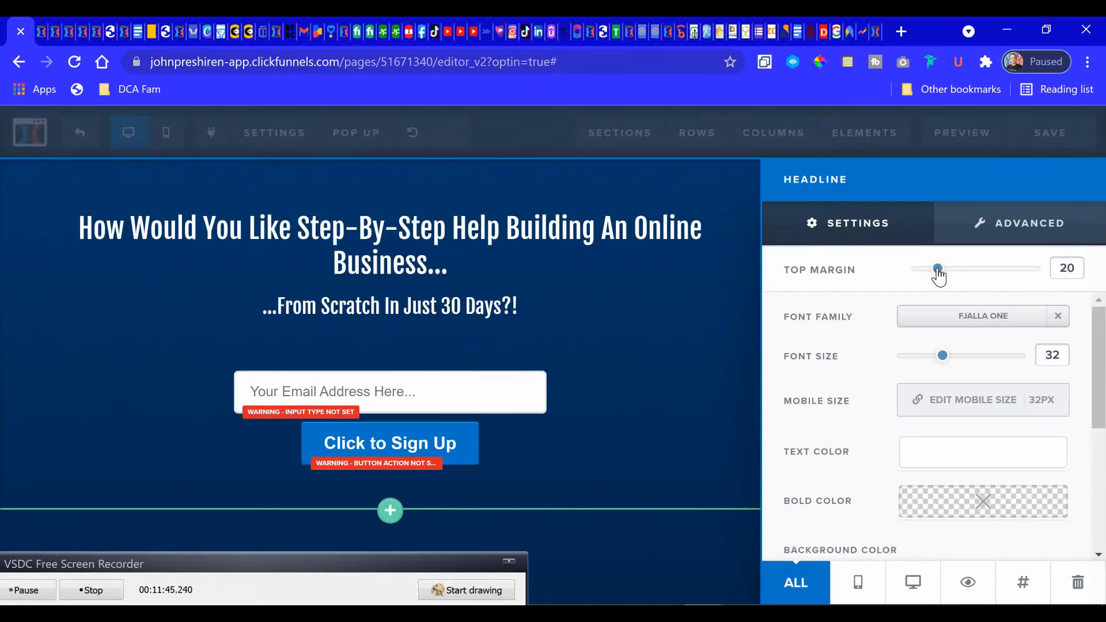
pyautogui.moveTo(945, 271); pyautogui.dragTo(976, 274)
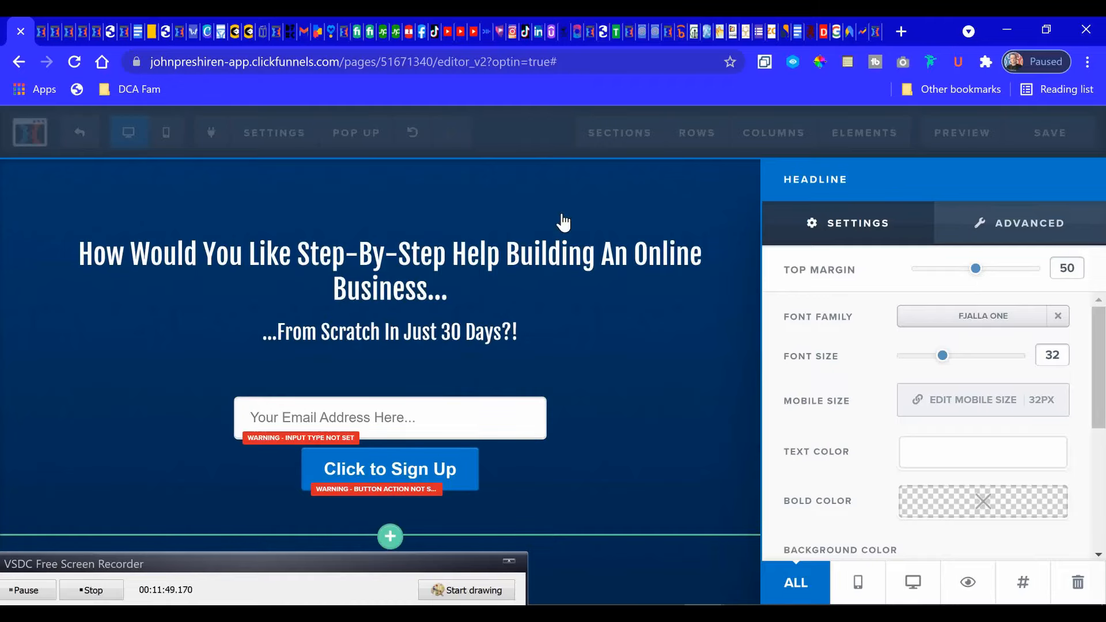
pyautogui.click(581, 208)
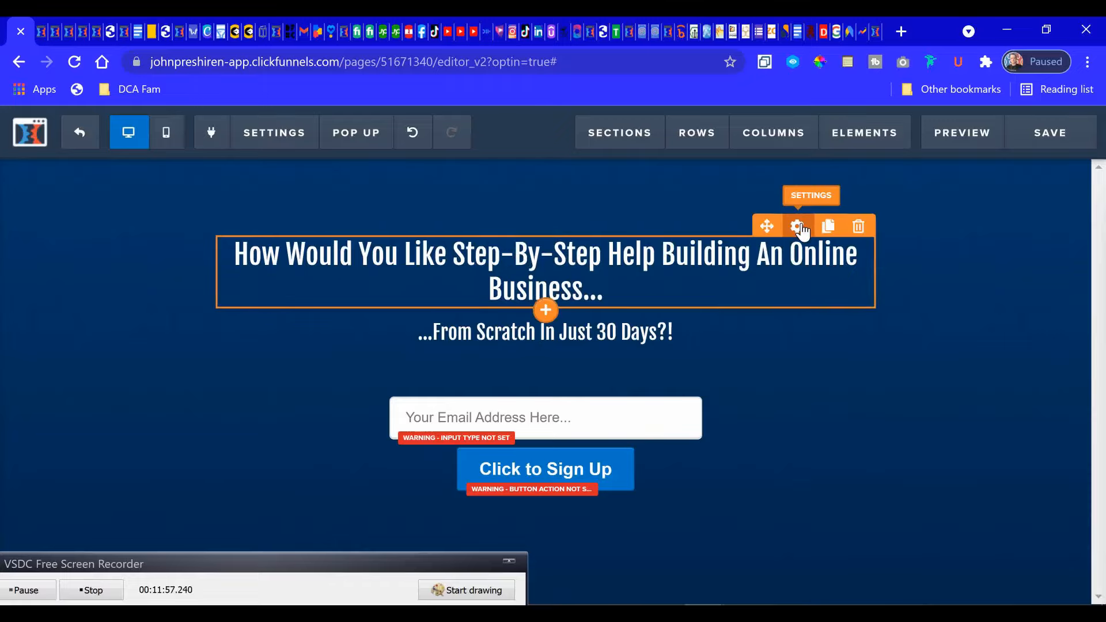
pyautogui.click(798, 225)
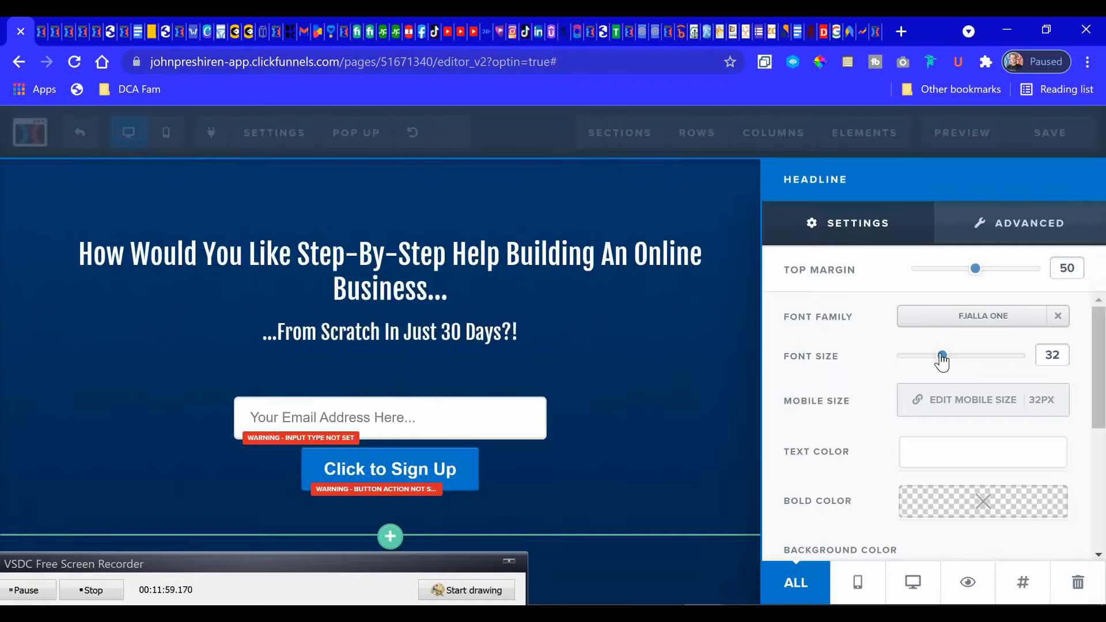
pyautogui.moveTo(942, 355); pyautogui.dragTo(975, 355)
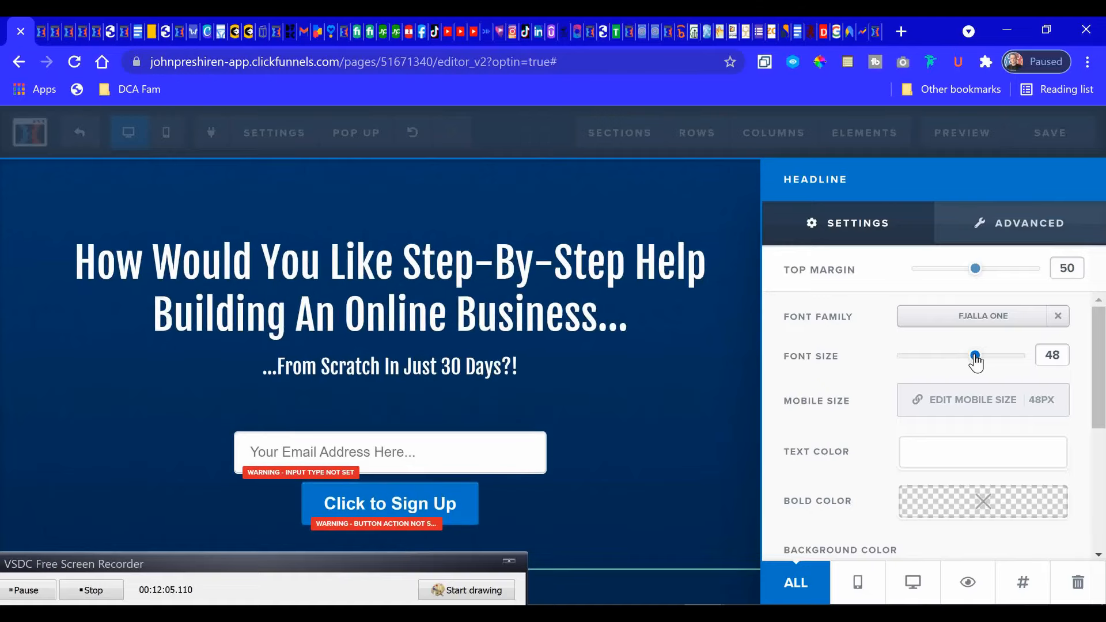
# - Switch to the One Funnel Away Challenge page, identify its fonts with the font-detection extension and examine the details of Fjalla One
pyautogui.click(43, 36)
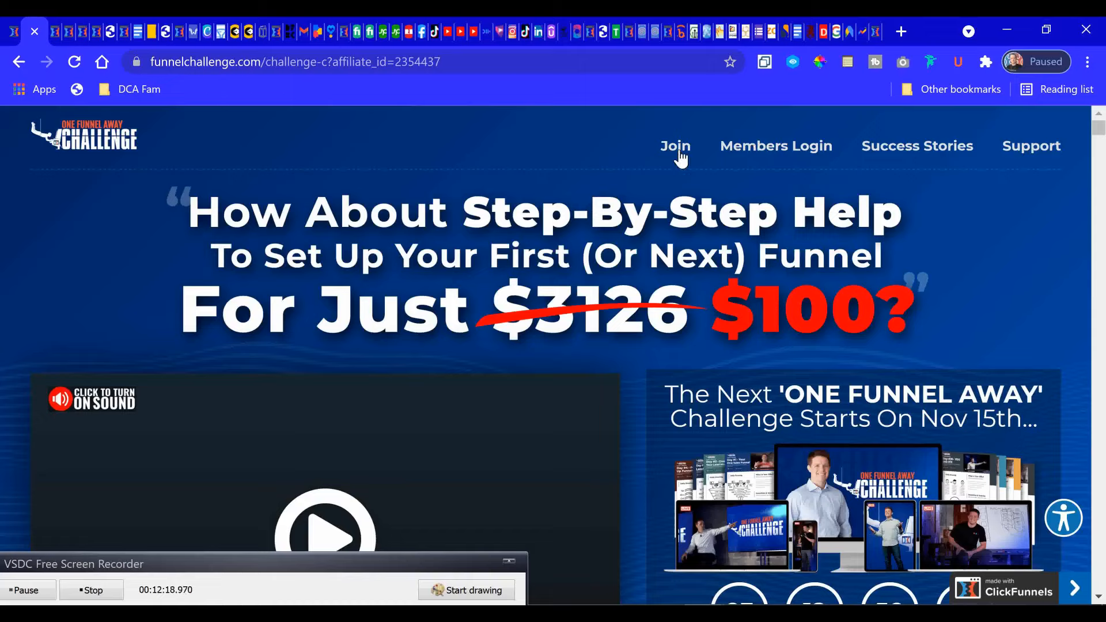
pyautogui.click(929, 60)
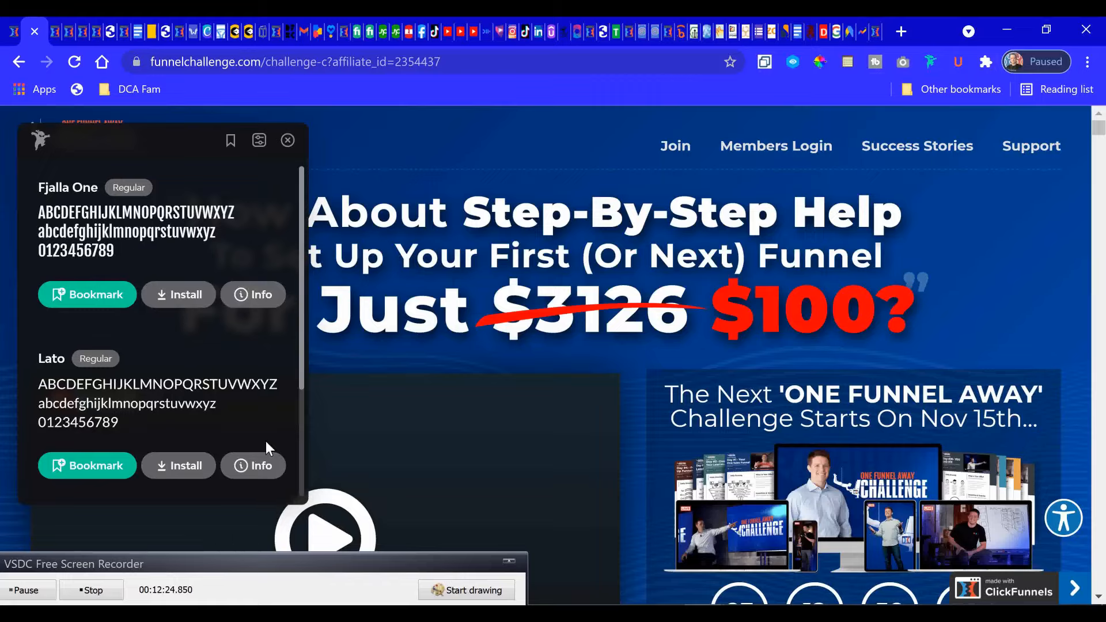
pyautogui.click(266, 292)
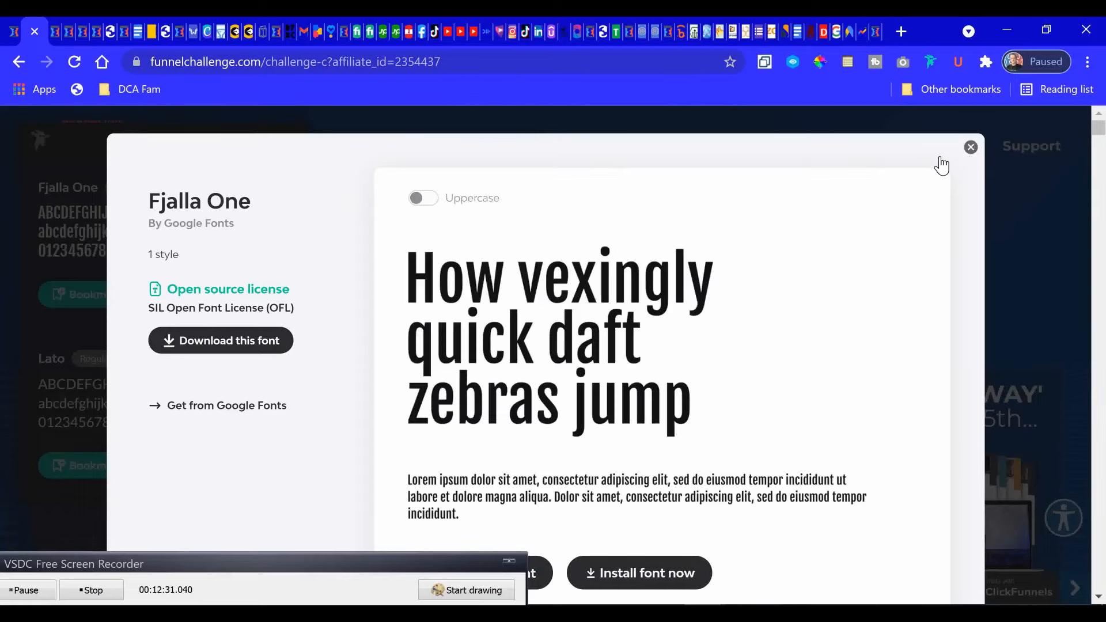
pyautogui.scroll(-1, 724, 313)
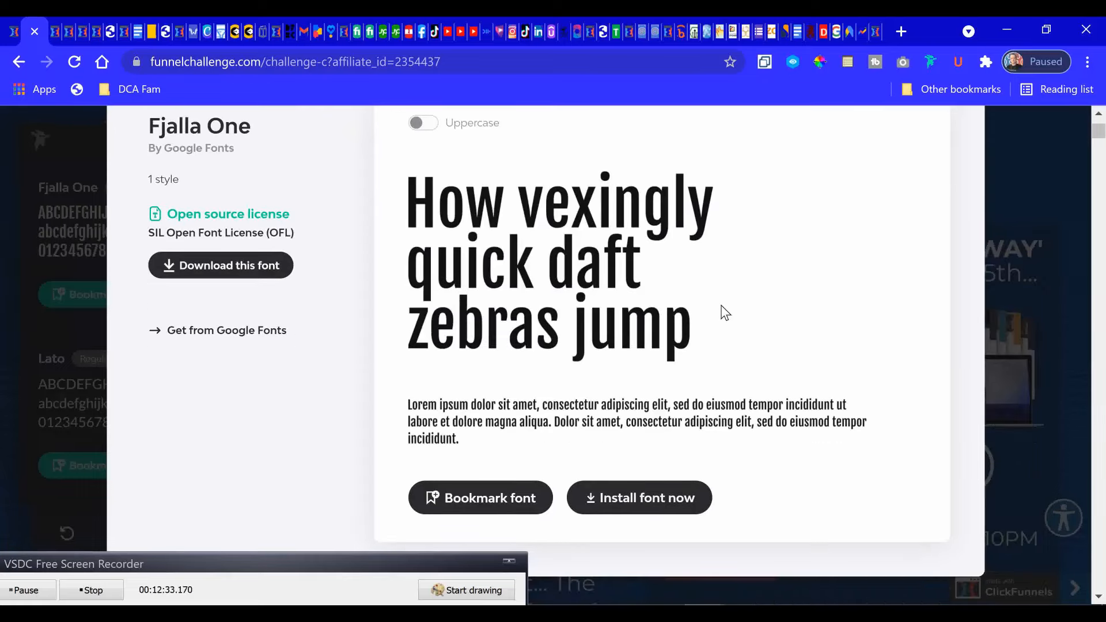
pyautogui.scroll(1, 914, 230)
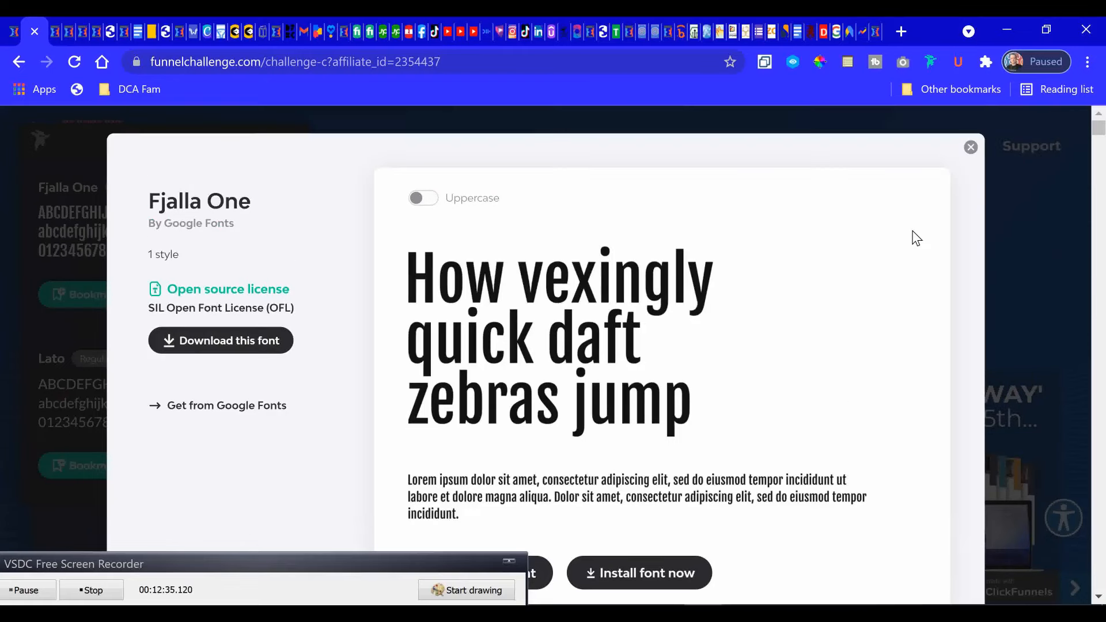
pyautogui.click(971, 149)
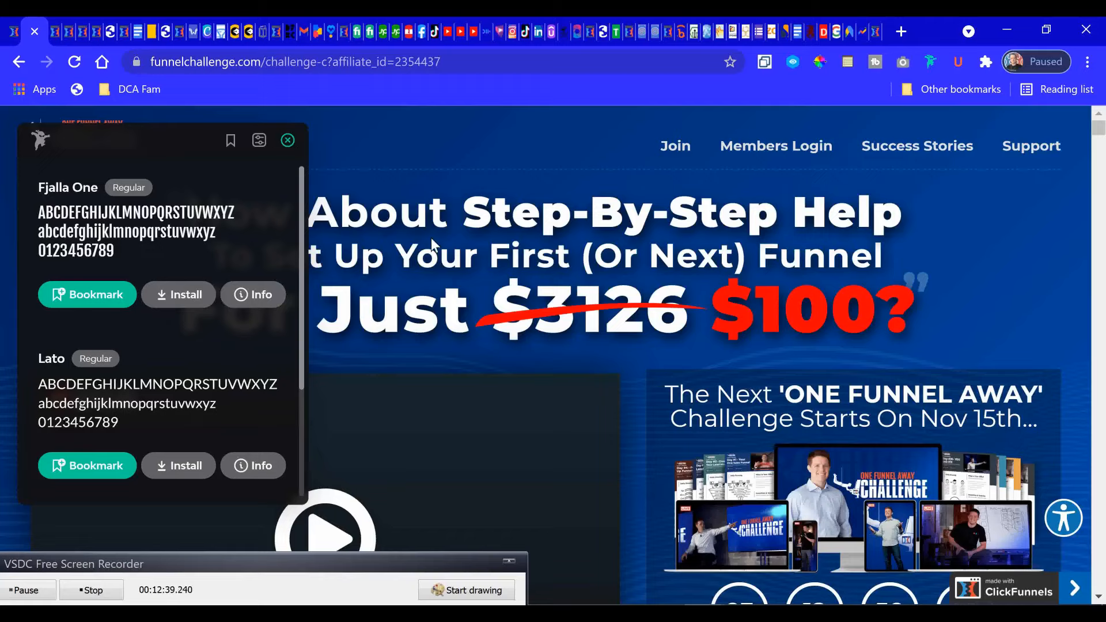
# - Return to the ClickFunnels editor and enlarge the sub-headline's font size to 68
pyautogui.click(11, 36)
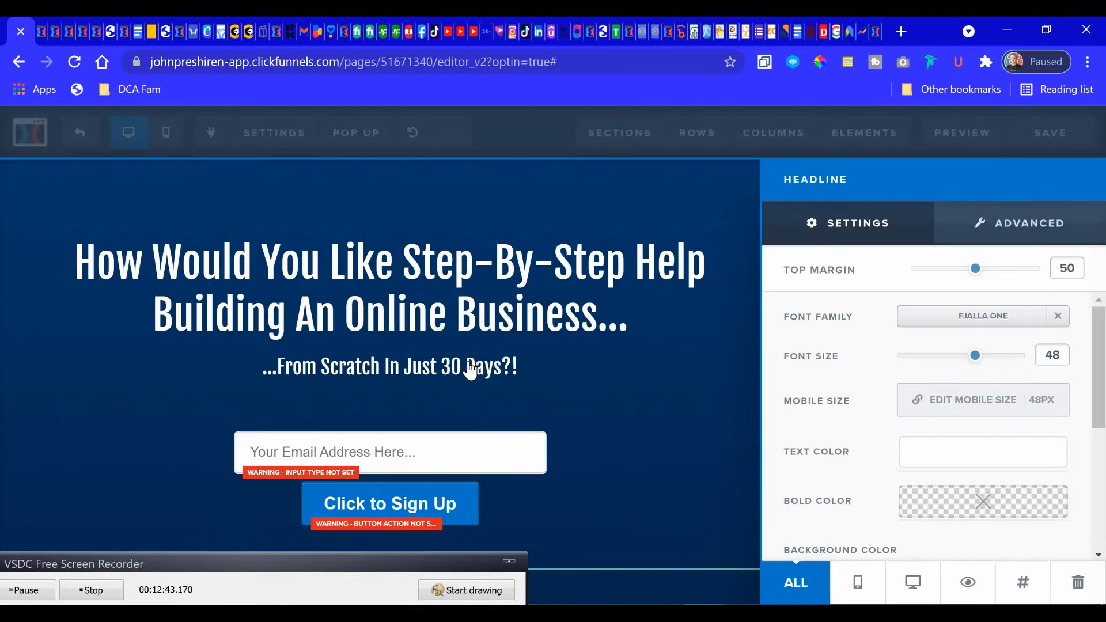
pyautogui.click(470, 371)
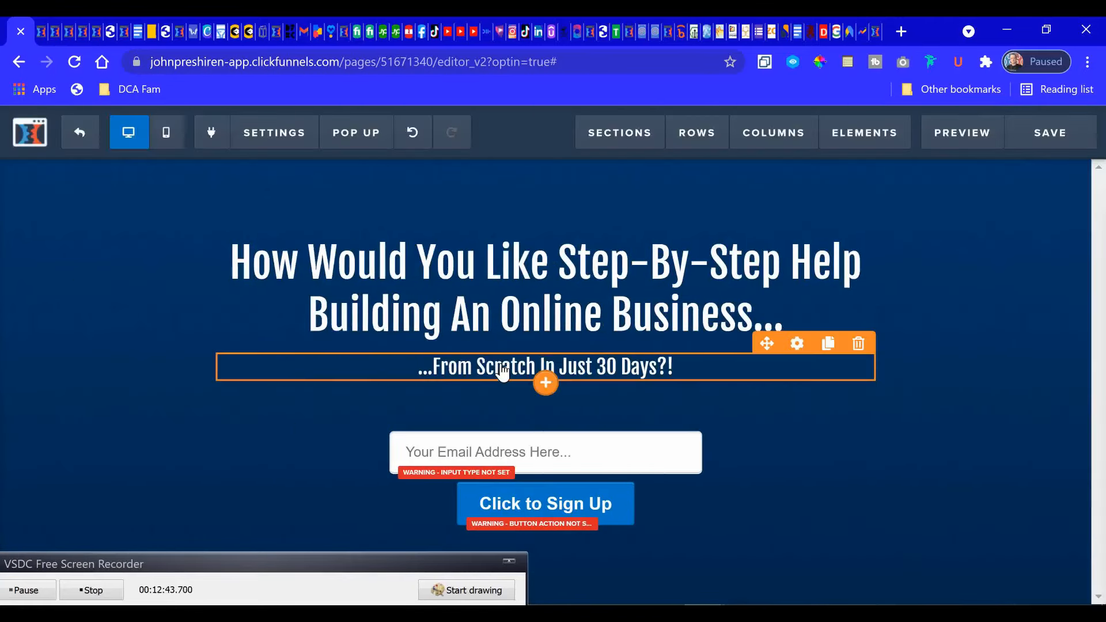
pyautogui.click(798, 346)
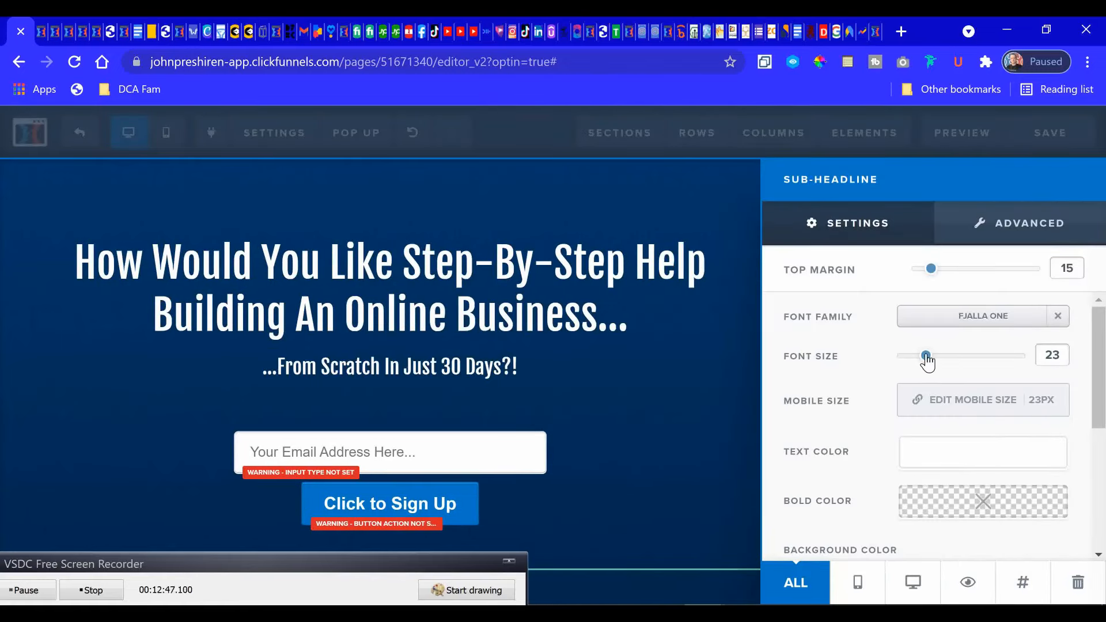
pyautogui.moveTo(927, 362); pyautogui.dragTo(1054, 360)
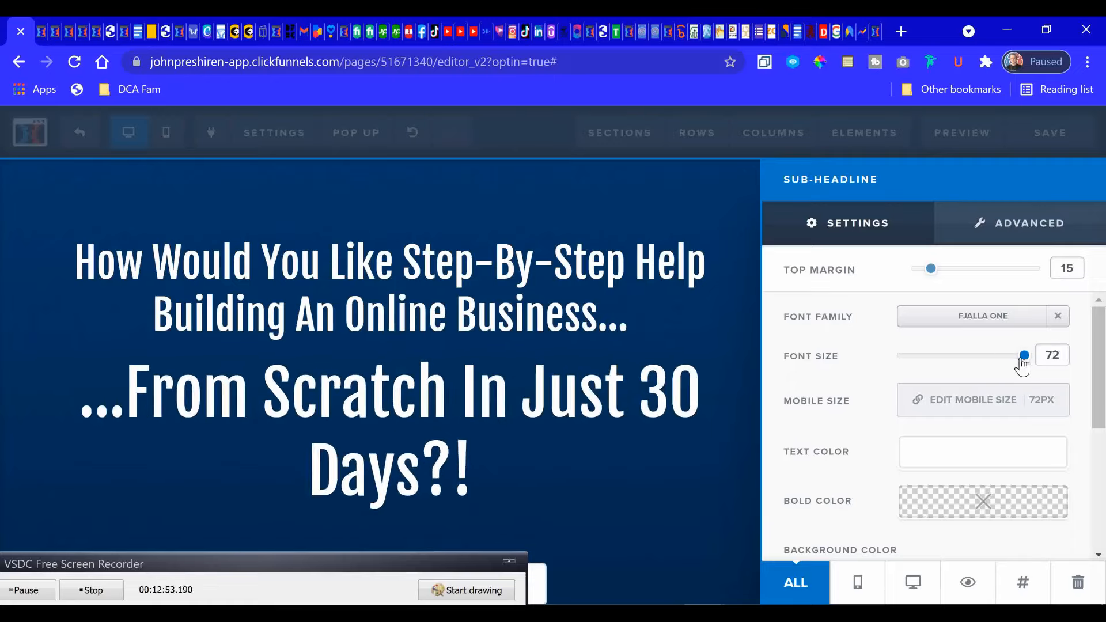
pyautogui.moveTo(1023, 356); pyautogui.dragTo(1017, 365)
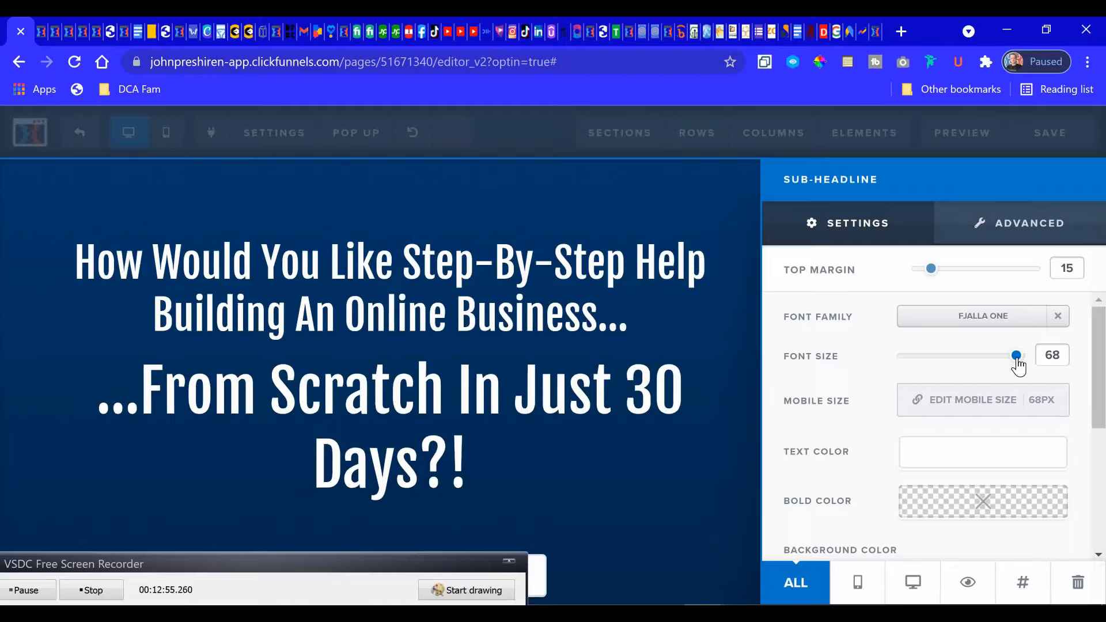